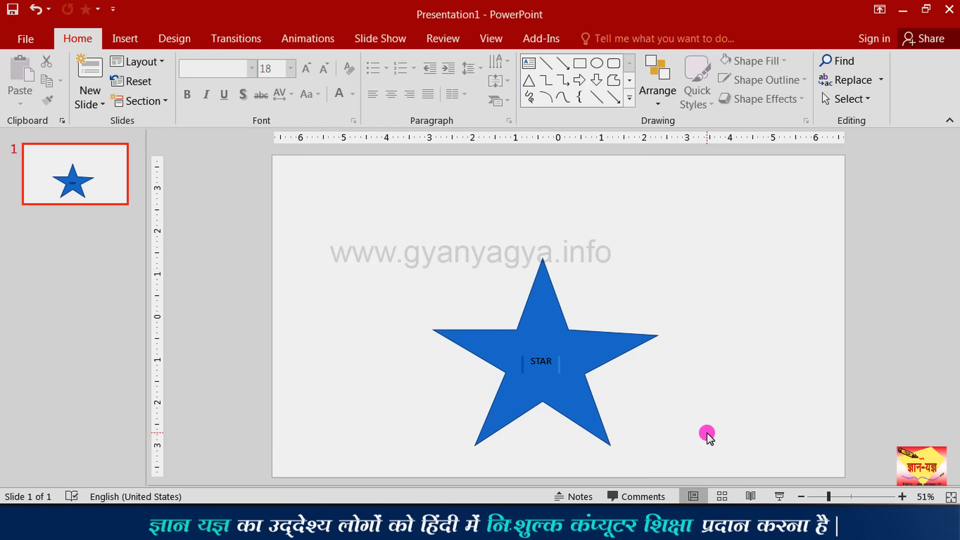
Undo the last change, then pick a larger font size for the word STAR inside the star
key("ctrl+z")
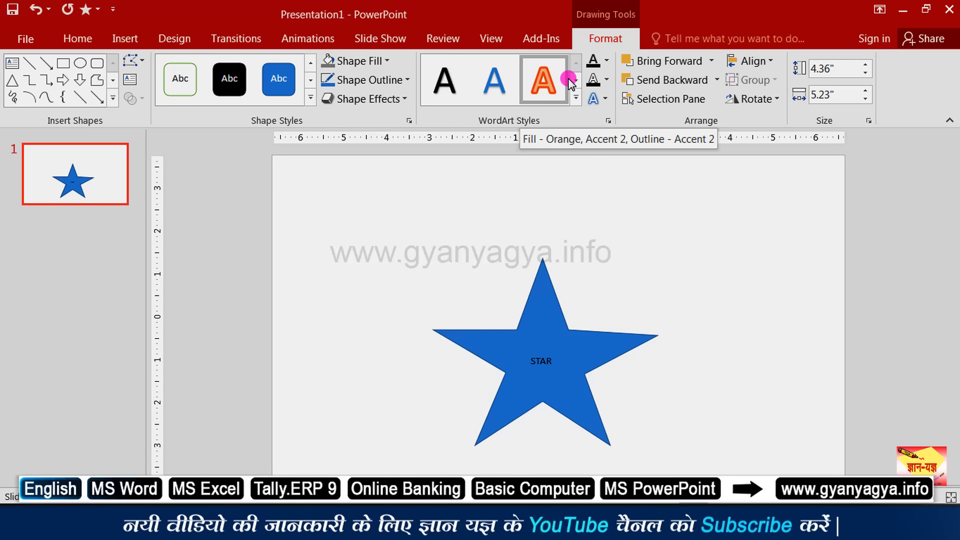
left_click(552, 361)
double_click(551, 360)
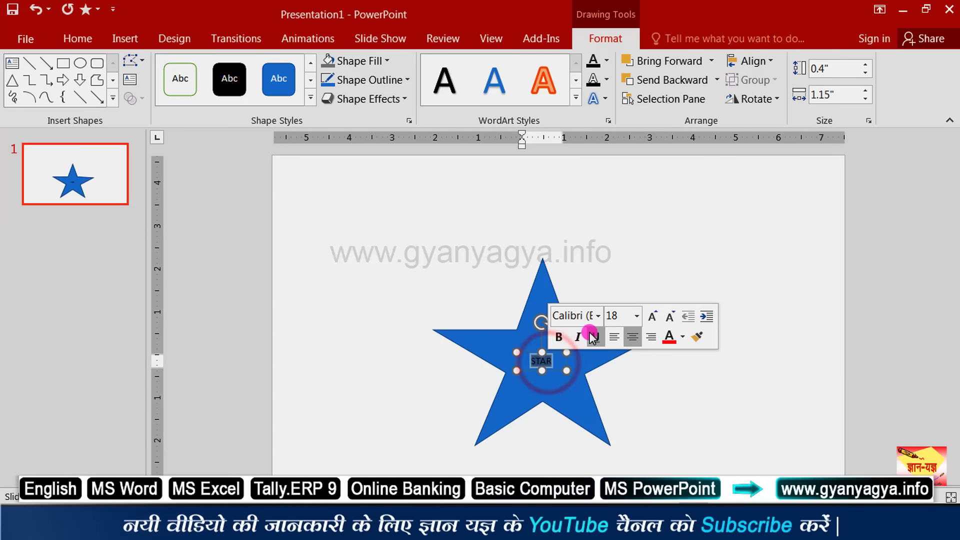
left_click(637, 321)
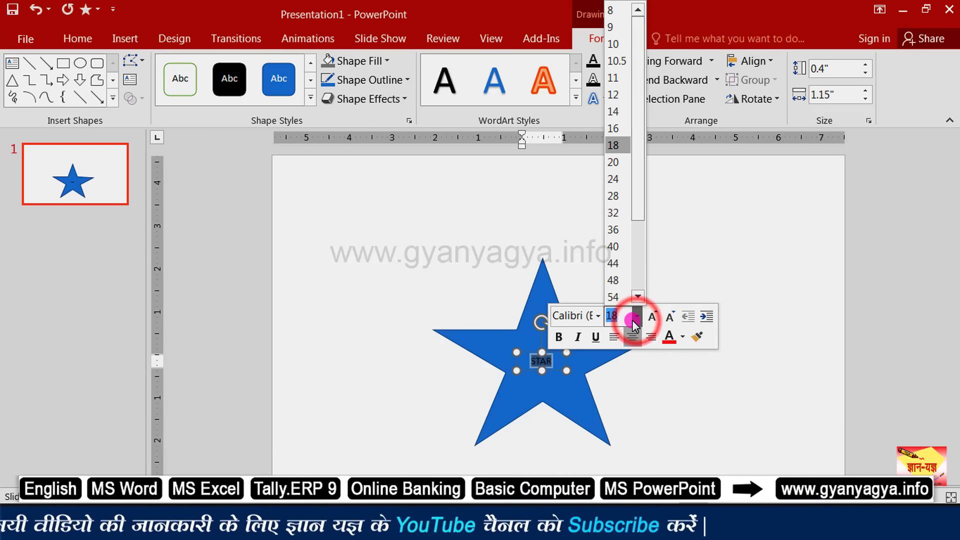
left_click(613, 230)
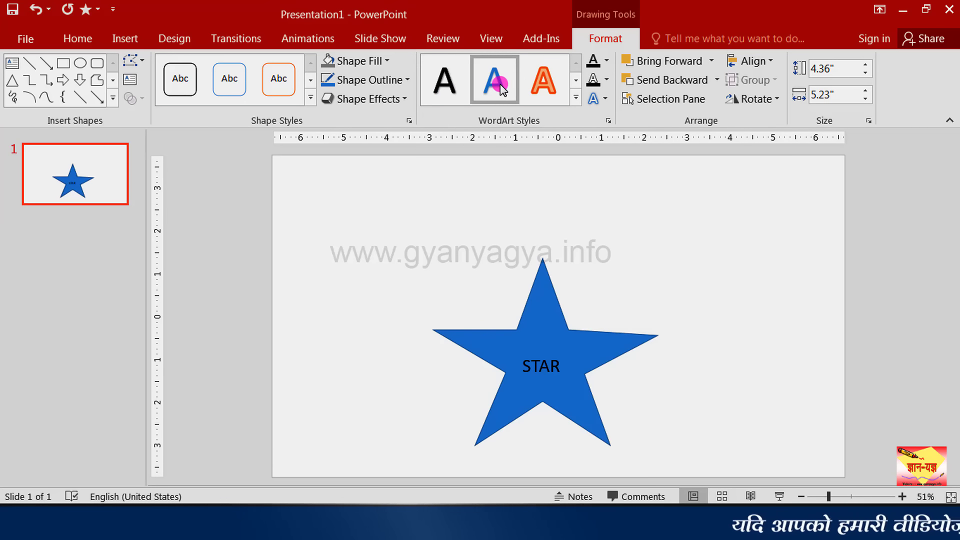
Apply the dark, striped pattern-fill WordArt style to the STAR text box
left_click(544, 375)
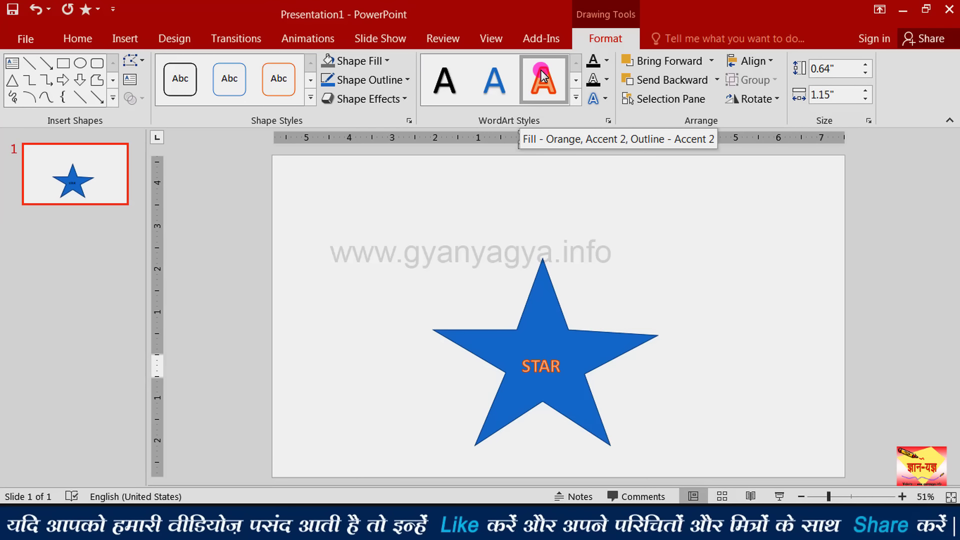
left_click(575, 99)
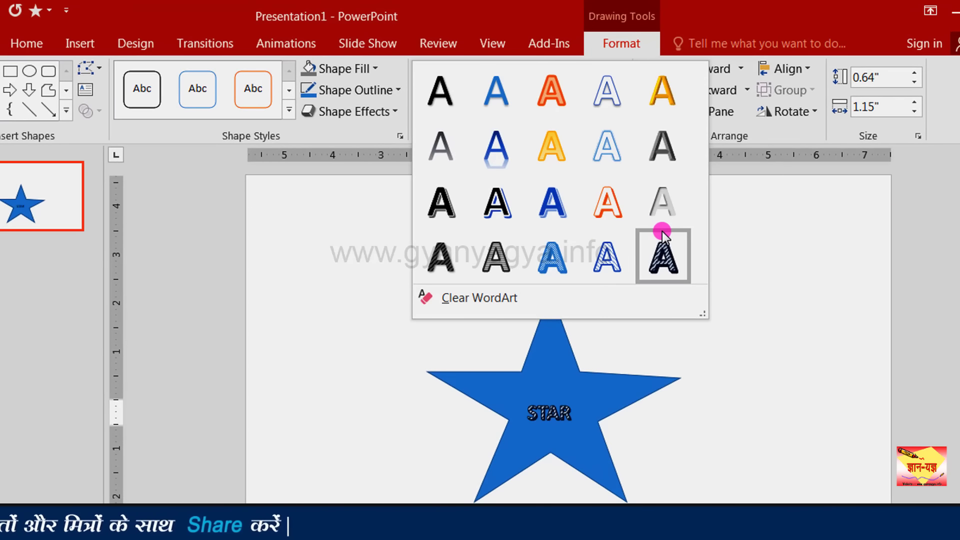
left_click(671, 257)
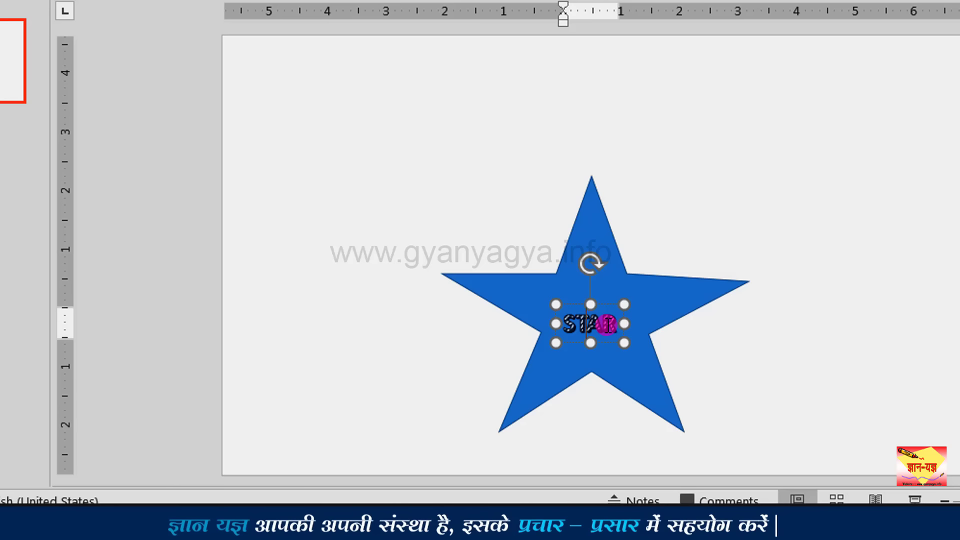
Set the STAR text to 24 pt, then change it to 28 pt
double_click(607, 324)
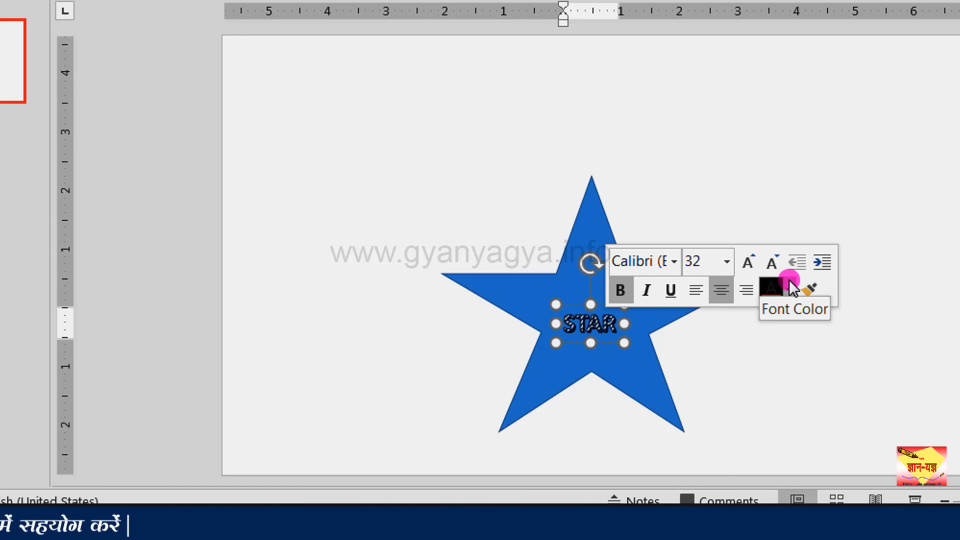
left_click(728, 262)
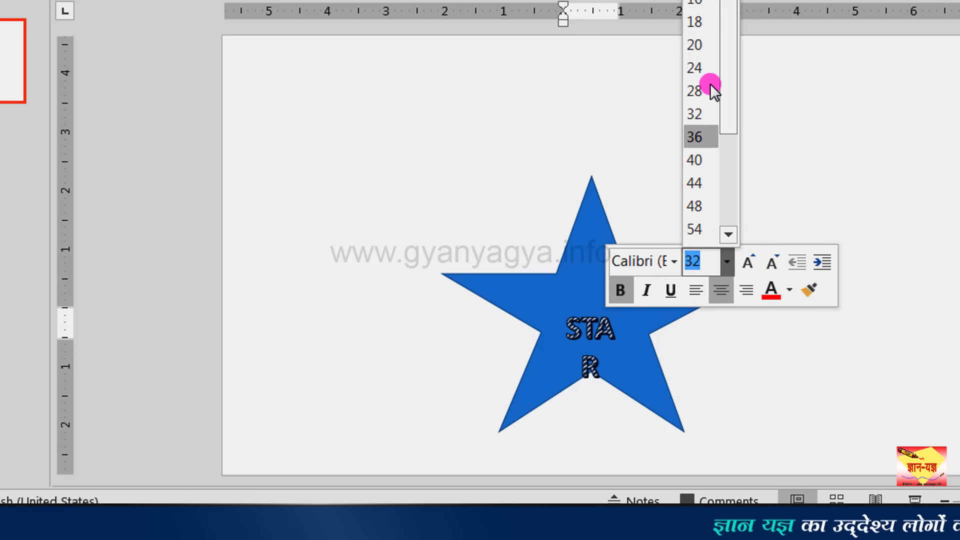
left_click(700, 71)
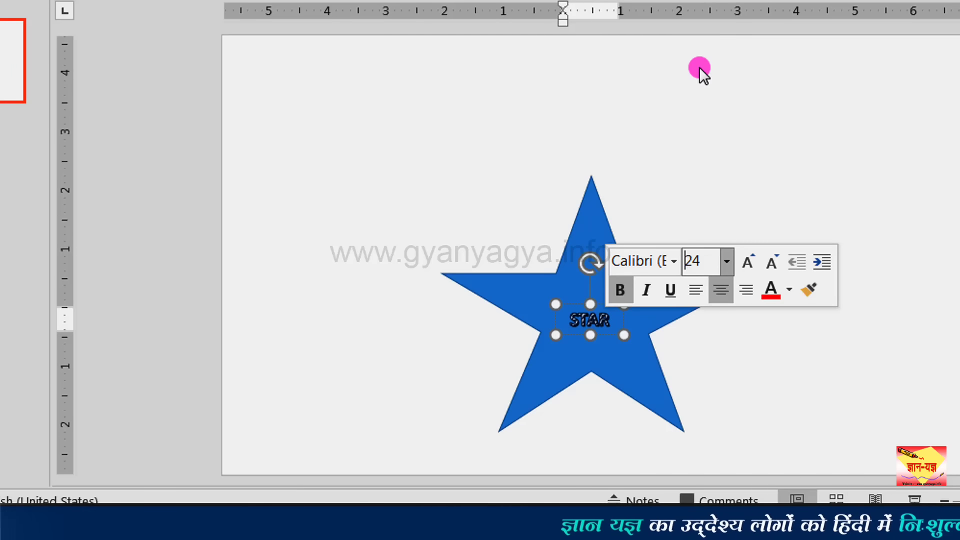
left_click(727, 262)
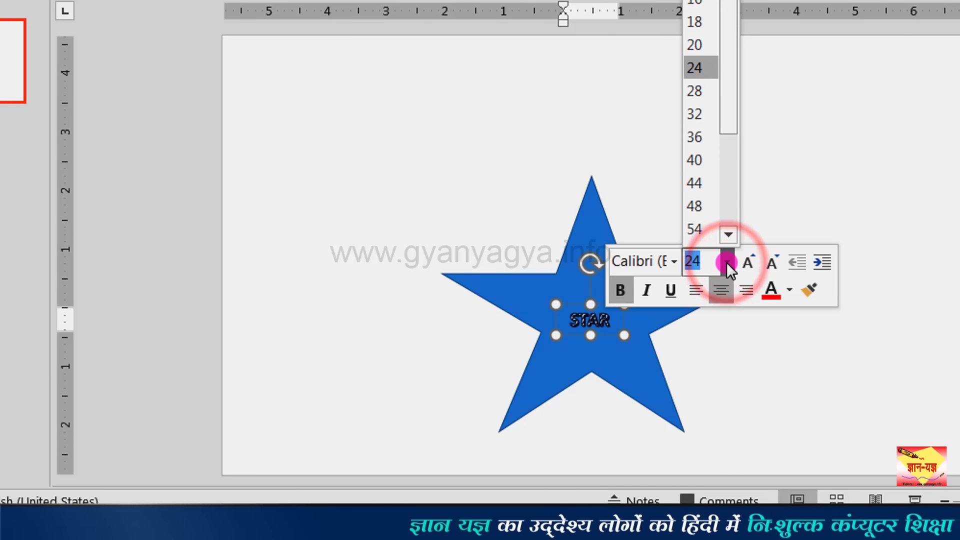
left_click(691, 92)
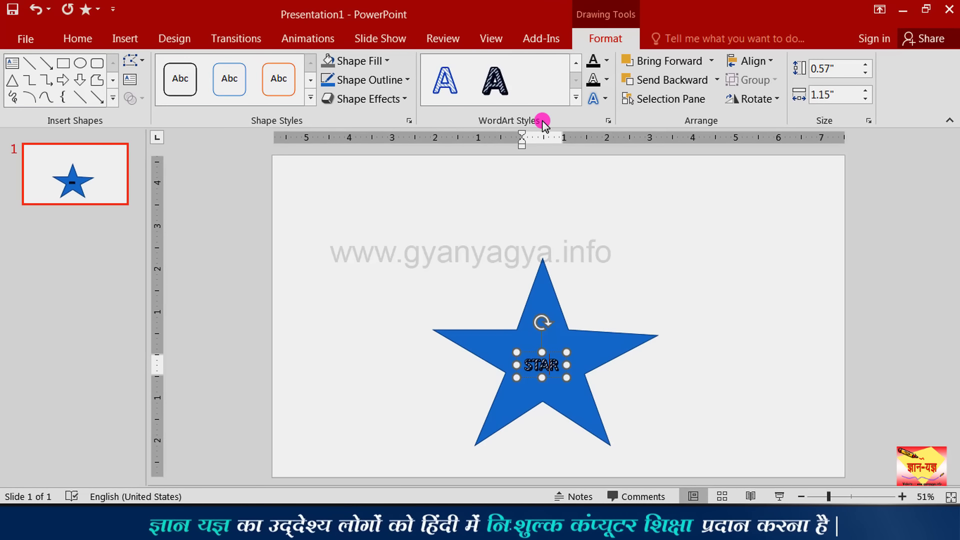
Check the STAR Text Fill and Text Outline colours without changing them, then show the Text Effects options
left_click(605, 59)
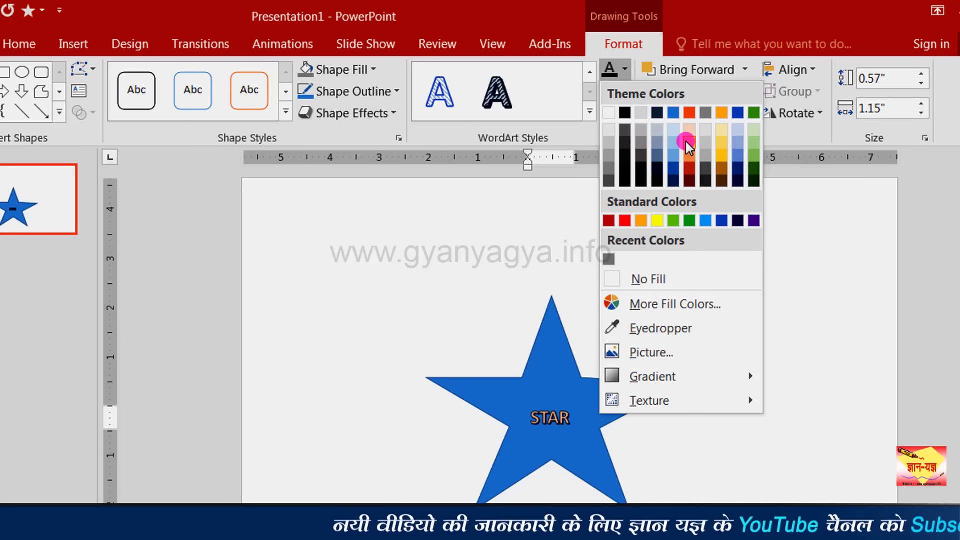
left_click(631, 70)
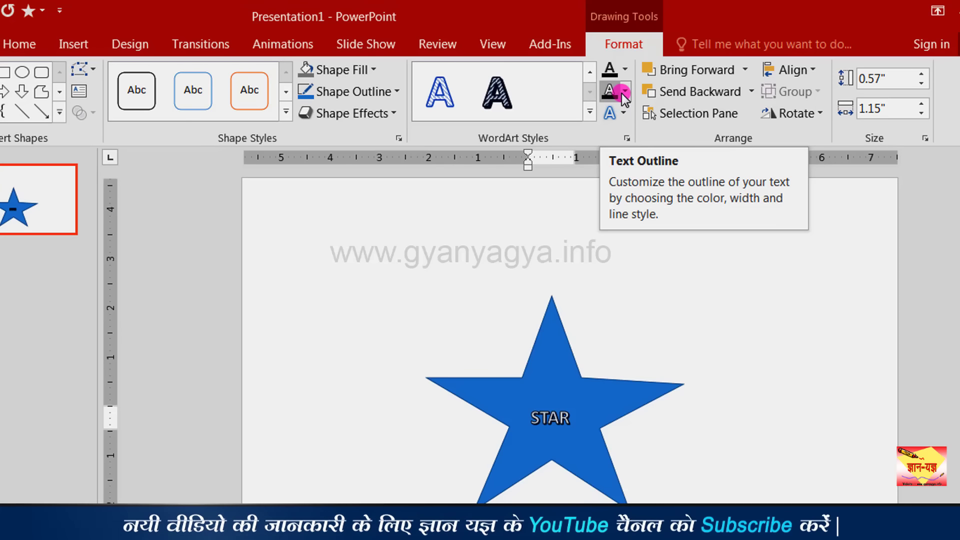
left_click(626, 93)
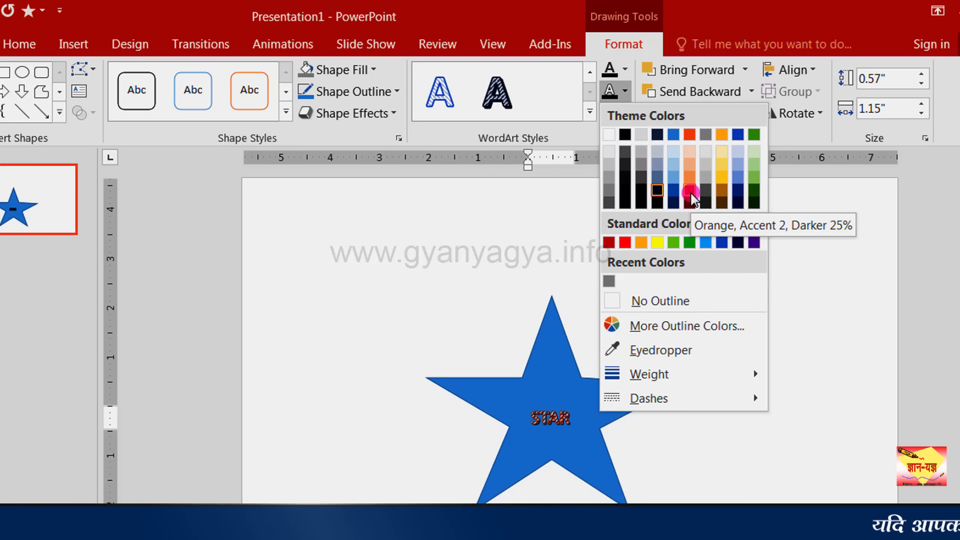
key("Escape")
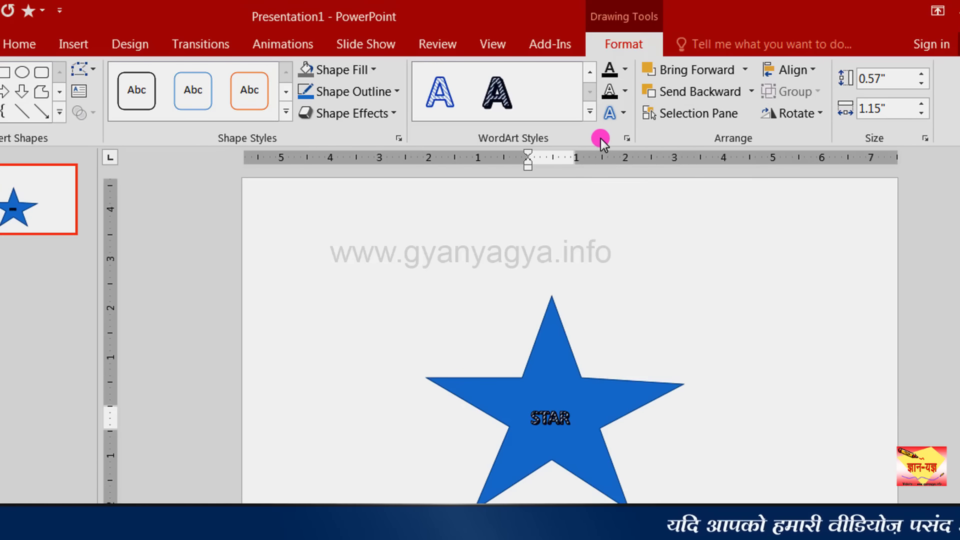
left_click(624, 112)
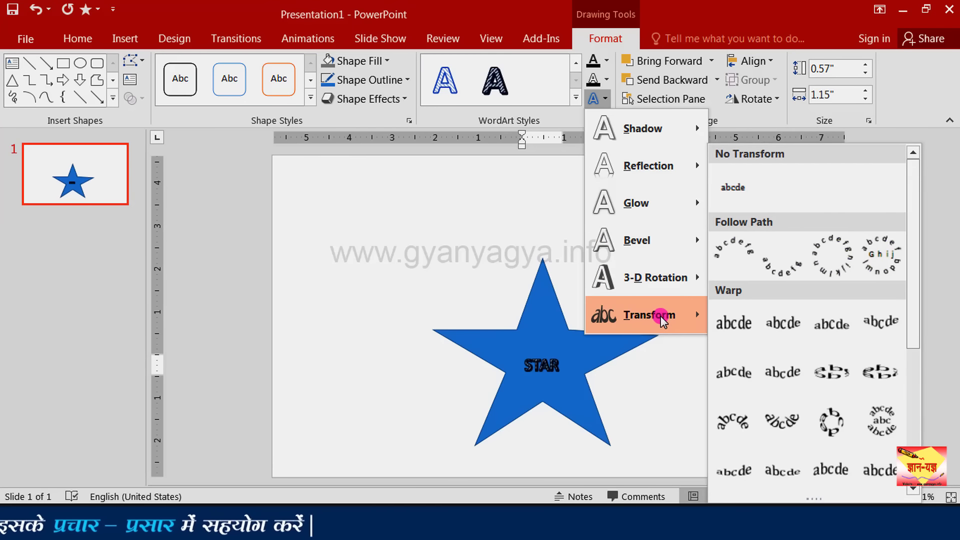
mouse_move(647, 315)
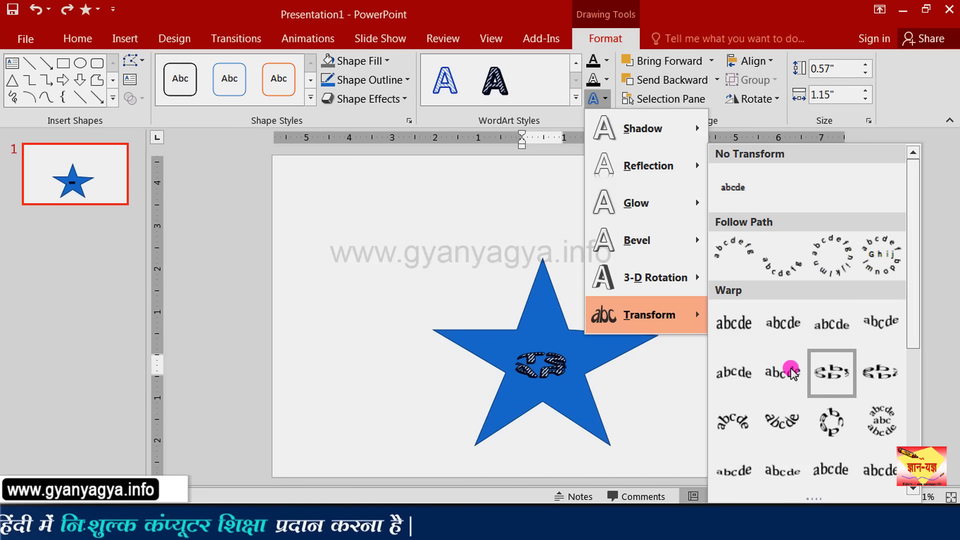
Close the Text Effects menu without applying an effect
left_click(538, 230)
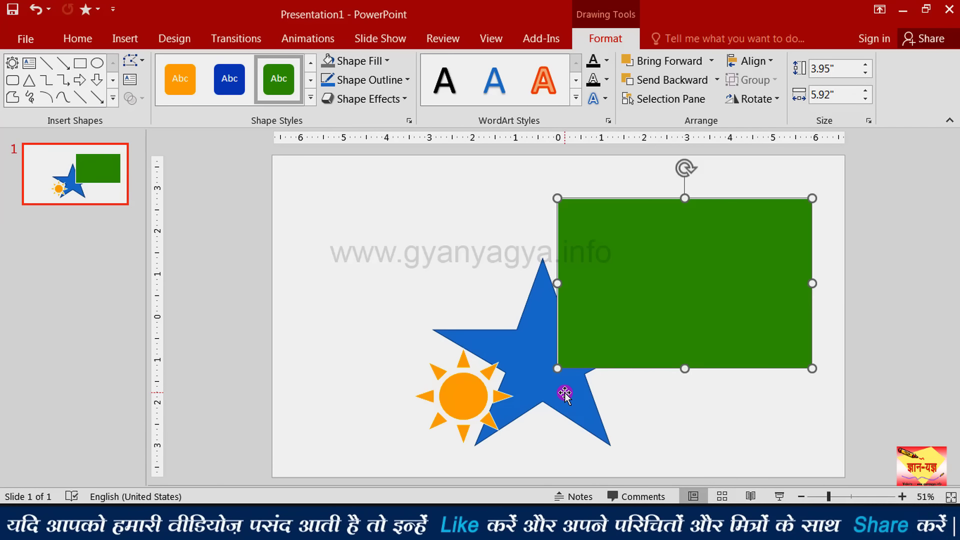
Bring the blue star one layer forward so it sits above the sun
left_click(531, 380)
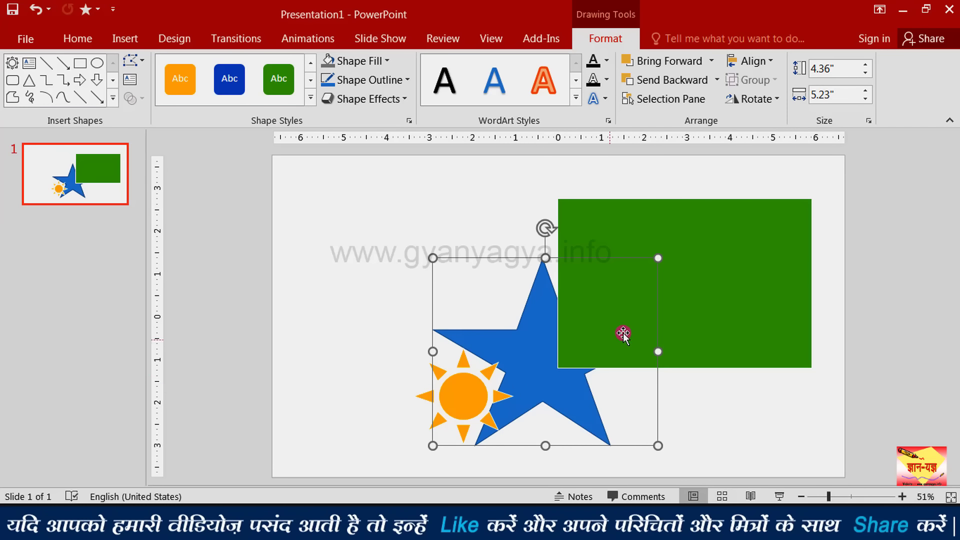
left_click(711, 62)
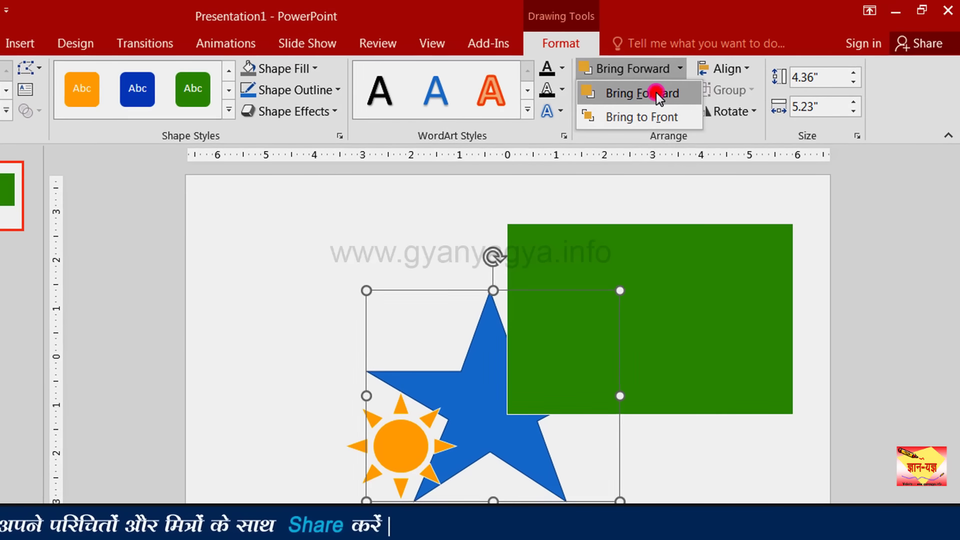
left_click(692, 86)
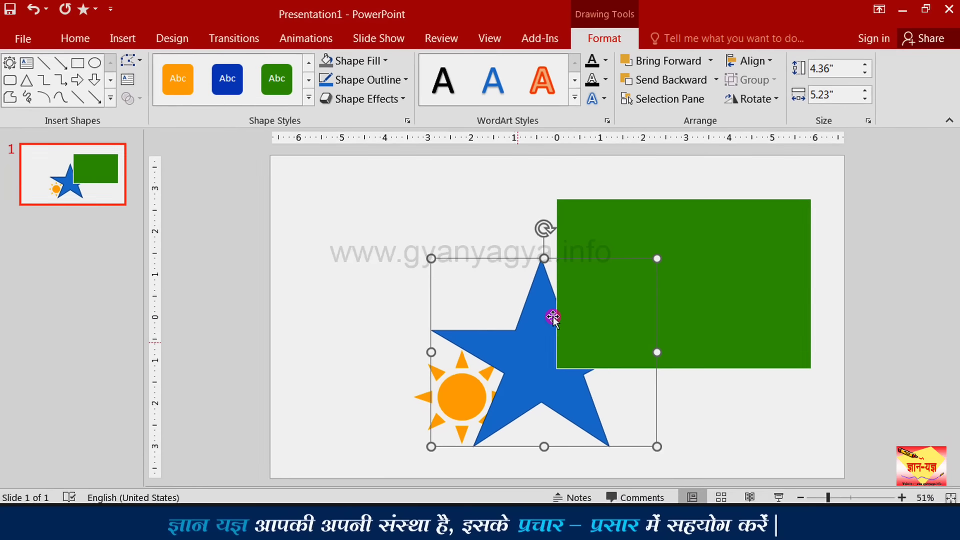
Bring the blue star to the front, ahead of the green rectangle and the sun
left_click(712, 61)
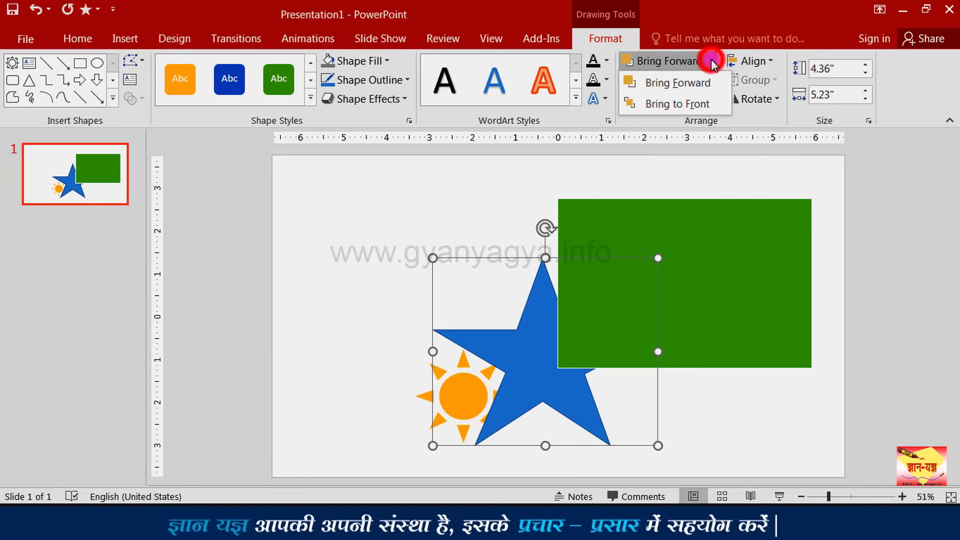
left_click(692, 103)
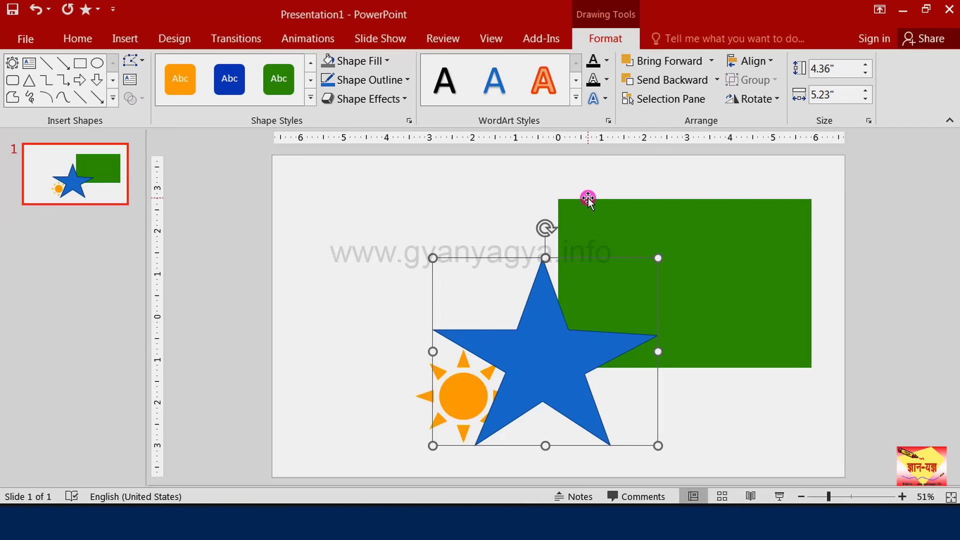
left_click(715, 82)
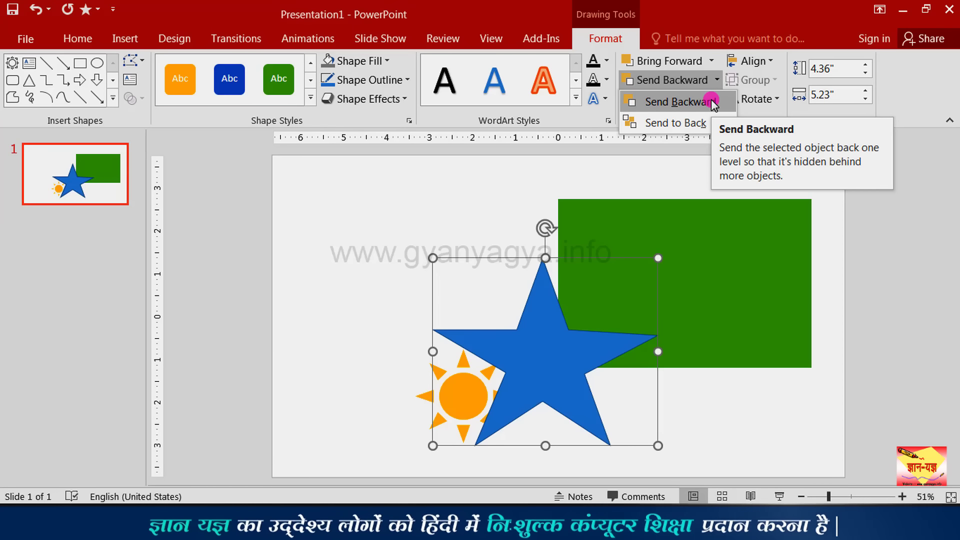
Send the star back one layer behind the rectangle, then send it all the way to the back
left_click(711, 99)
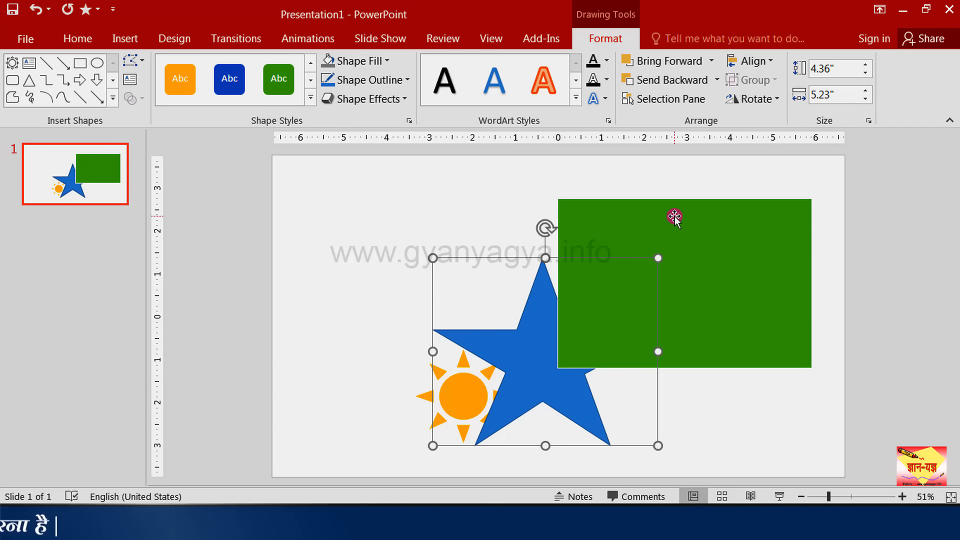
left_click(718, 81)
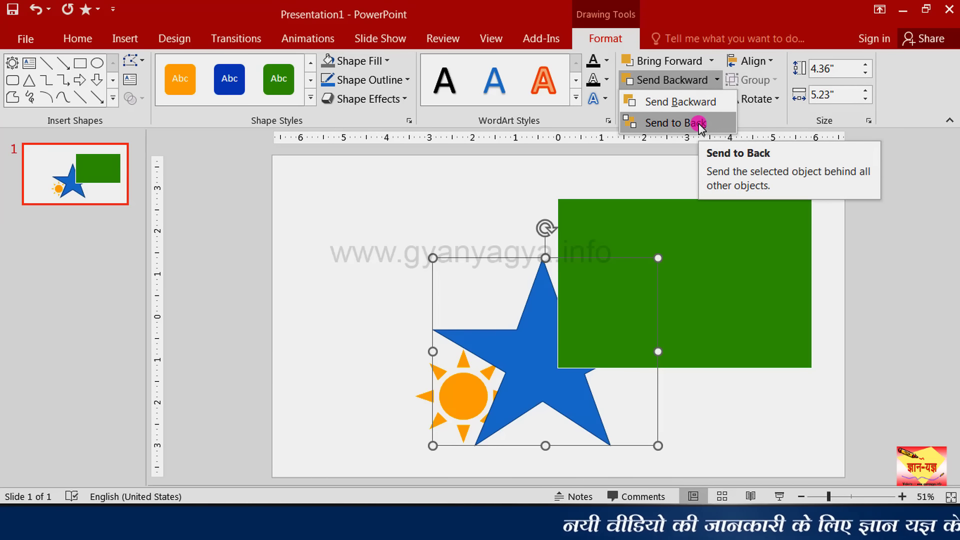
left_click(701, 124)
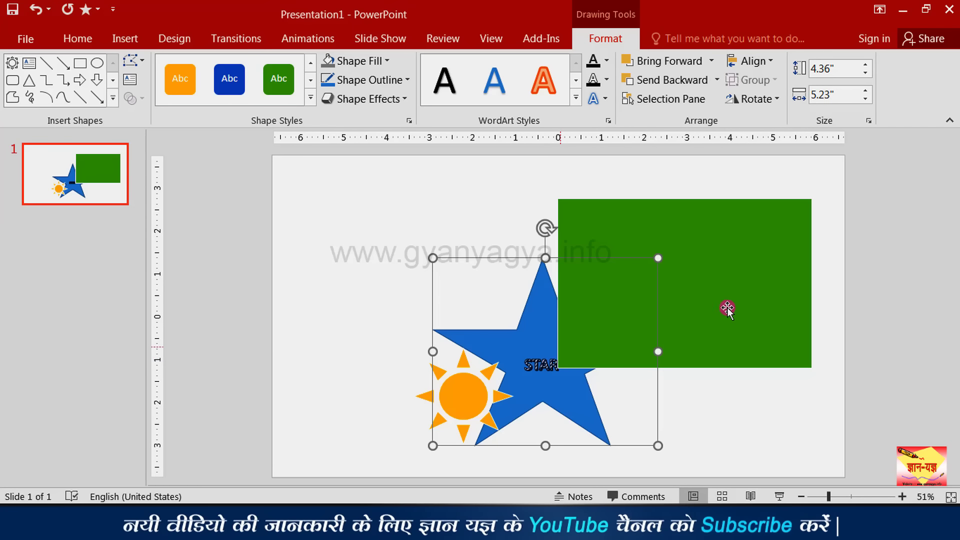
Move the green rectangle up and left and enlarge it from its corner
left_click(700, 298)
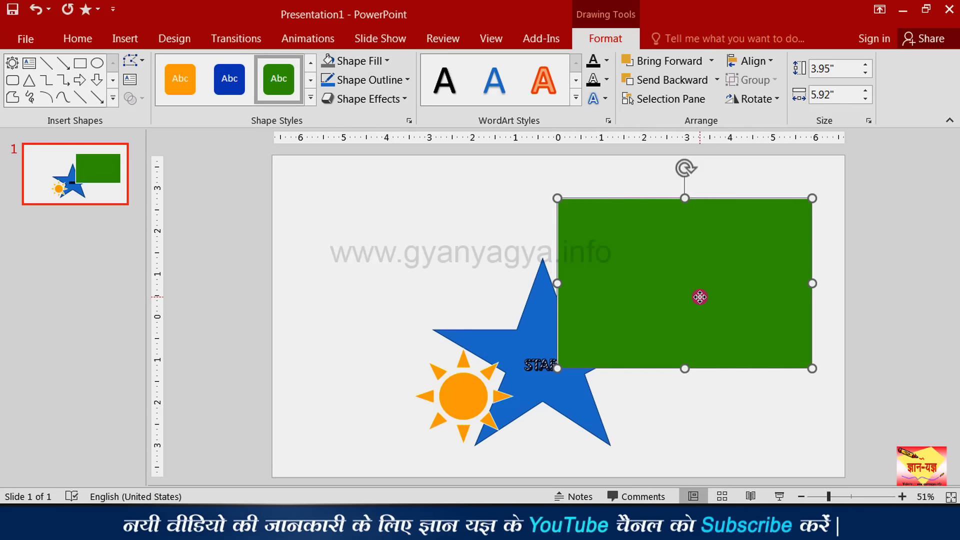
mouse_move(698, 302)
left_mouse_down()
mouse_move(536, 354)
mouse_move(588, 309)
left_mouse_up()
left_click_drag(703, 375, 740, 398)
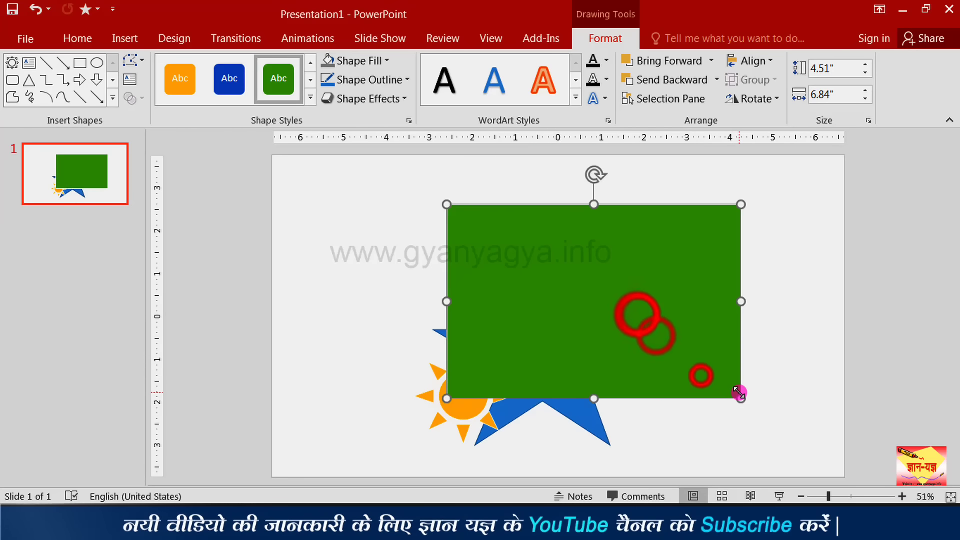
Bring the blue star forward, shrink it, and place it at the rectangle's upper left
left_click(589, 416)
left_click(703, 61)
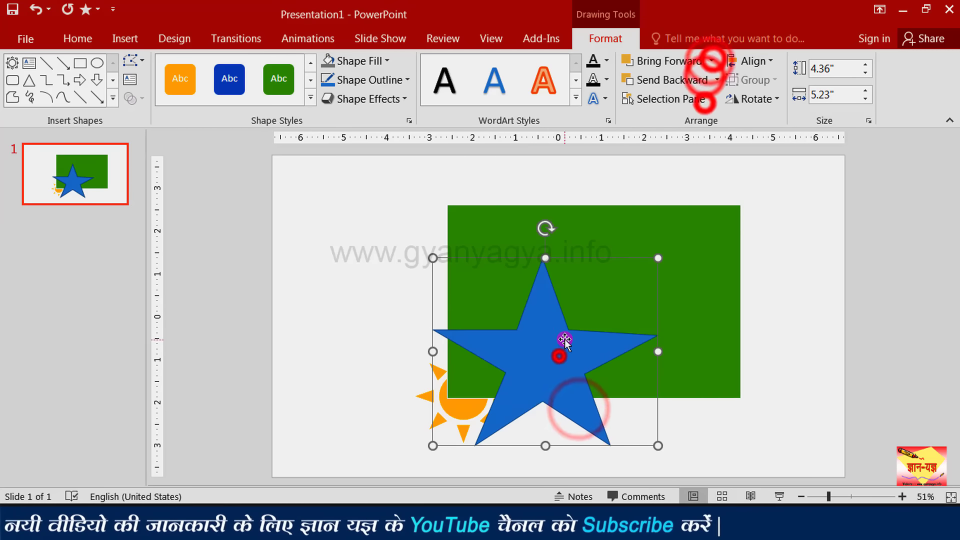
left_click_drag(582, 412, 556, 323)
left_click_drag(632, 356, 574, 300)
left_click_drag(505, 228, 540, 260)
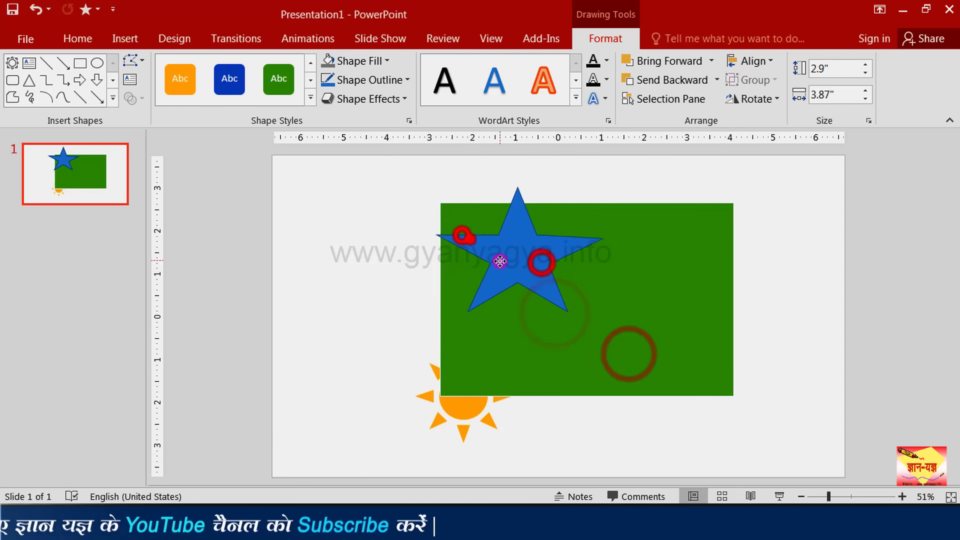
Bring the orange sun forward and move it to the rectangle's lower right
left_click(472, 414)
left_click(711, 60)
left_click_drag(488, 383, 687, 328)
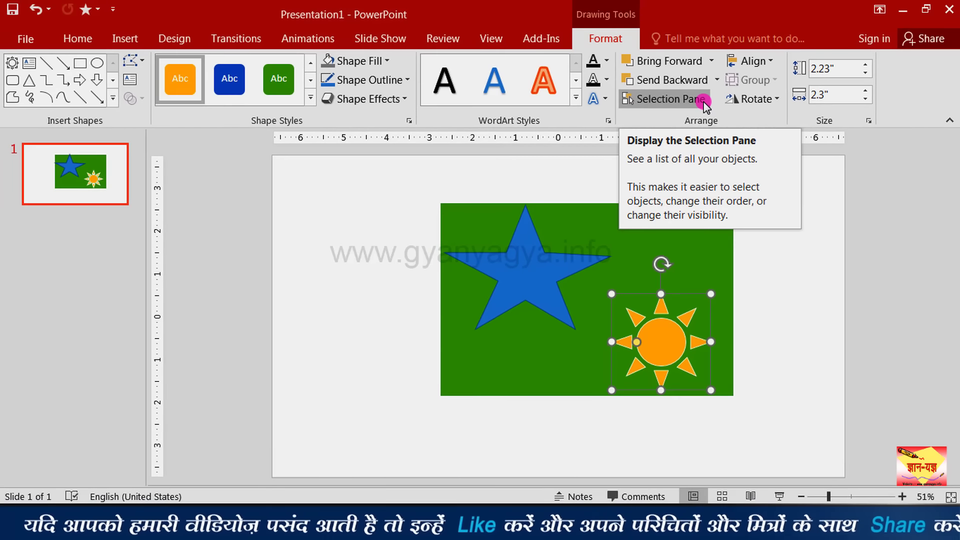
Show the Selection Pane listing Sun 3, 5-Point Star 1, Rectangle 4 and TextBox 2
left_click(710, 103)
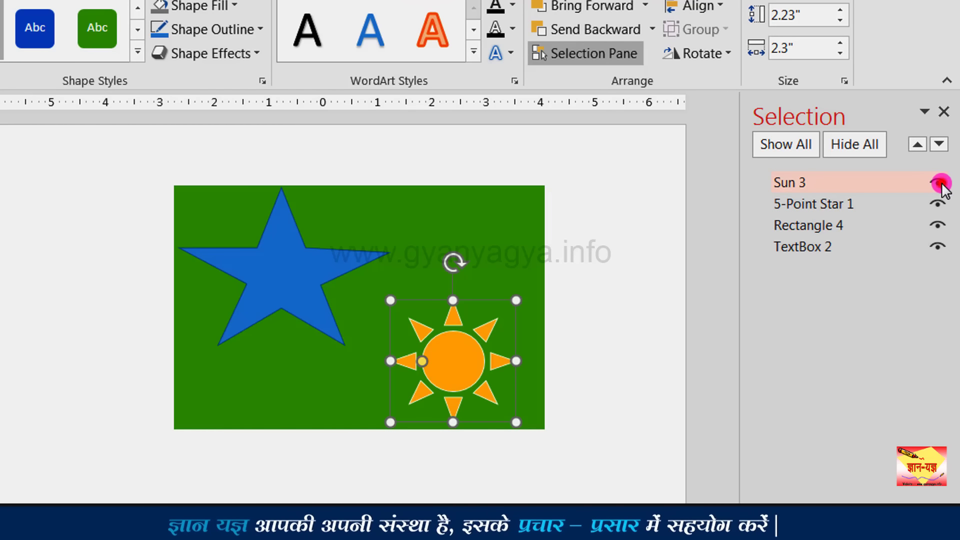
Hide Sun 3 in the Selection pane, leaving only the blue star on the green rectangle
left_click(938, 183)
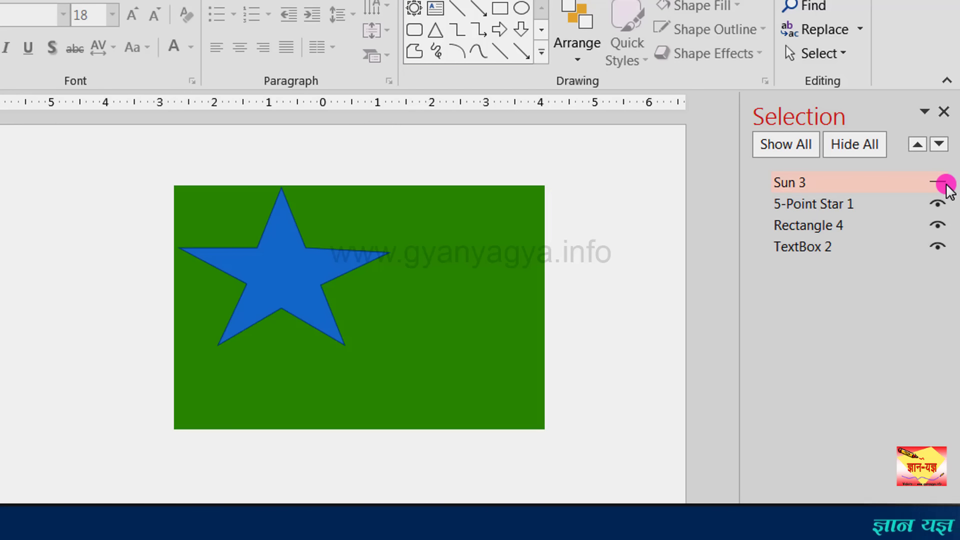
Unhide Sun 3 so it shows on the slide again, then select Rectangle 4
left_click(944, 183)
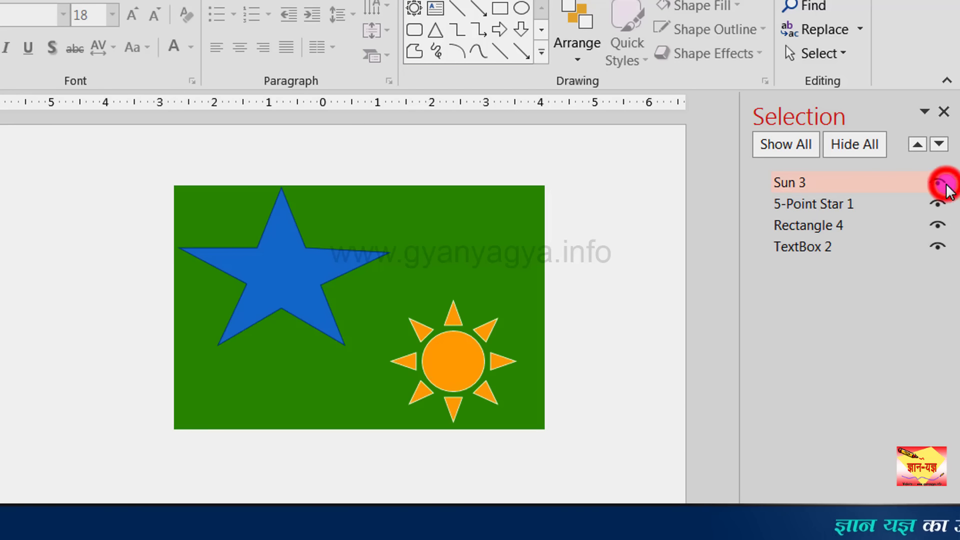
double_click(515, 339)
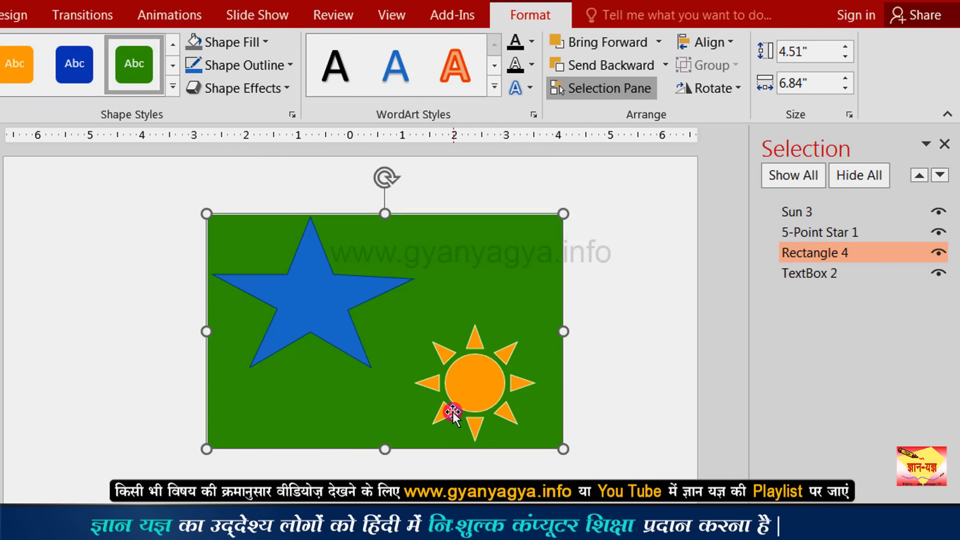
Align the blue star to the slide's right edge
left_click(319, 309)
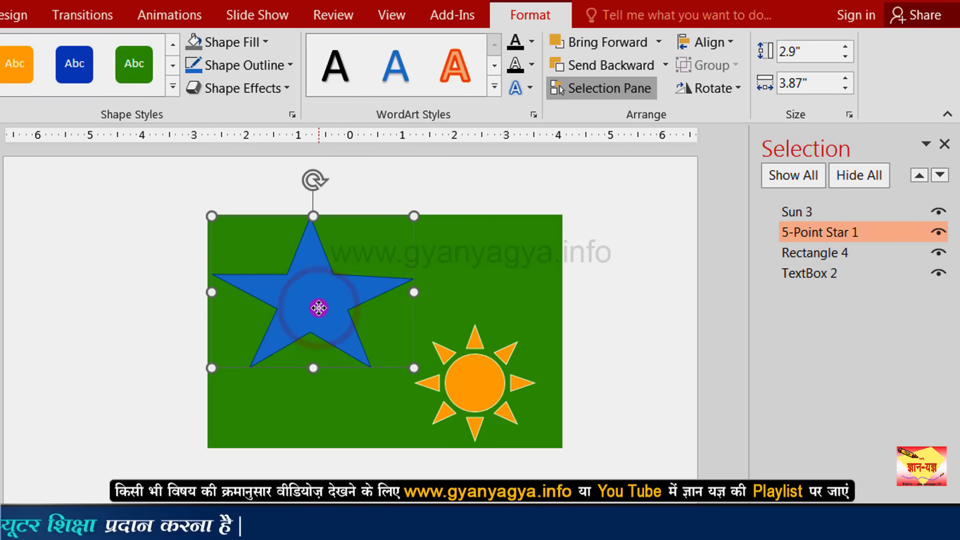
left_click(726, 43)
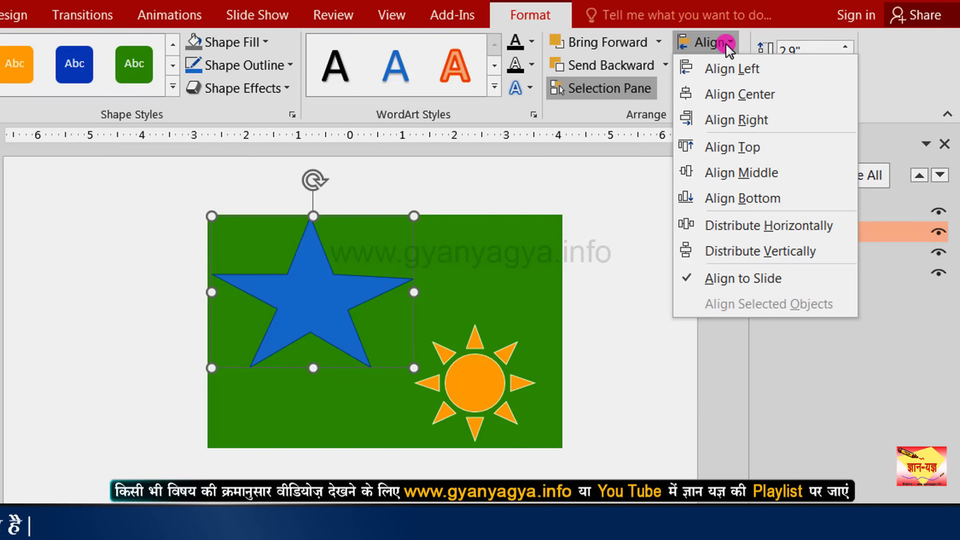
left_click(731, 120)
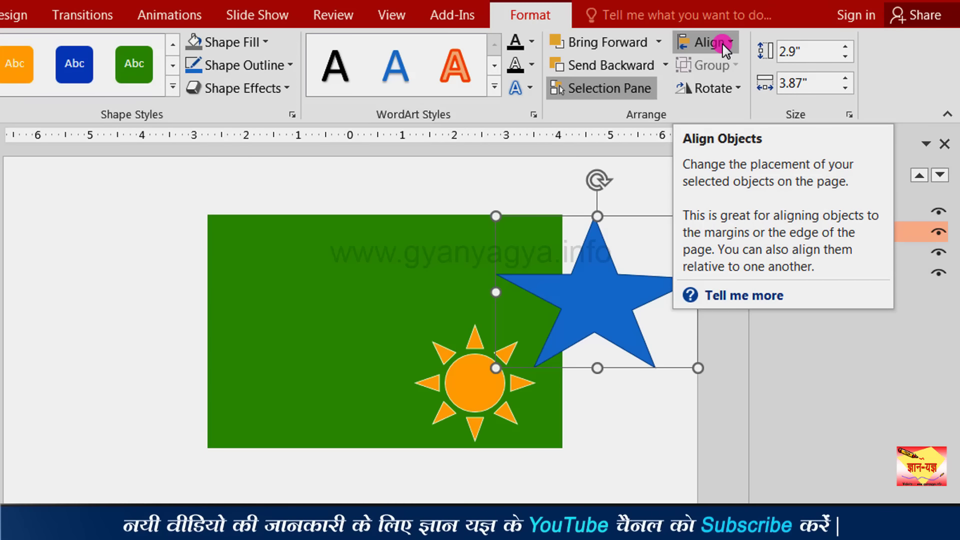
Try centring the sun and aligning it to the top, then undo both, returning it to the lower right
left_click(458, 379)
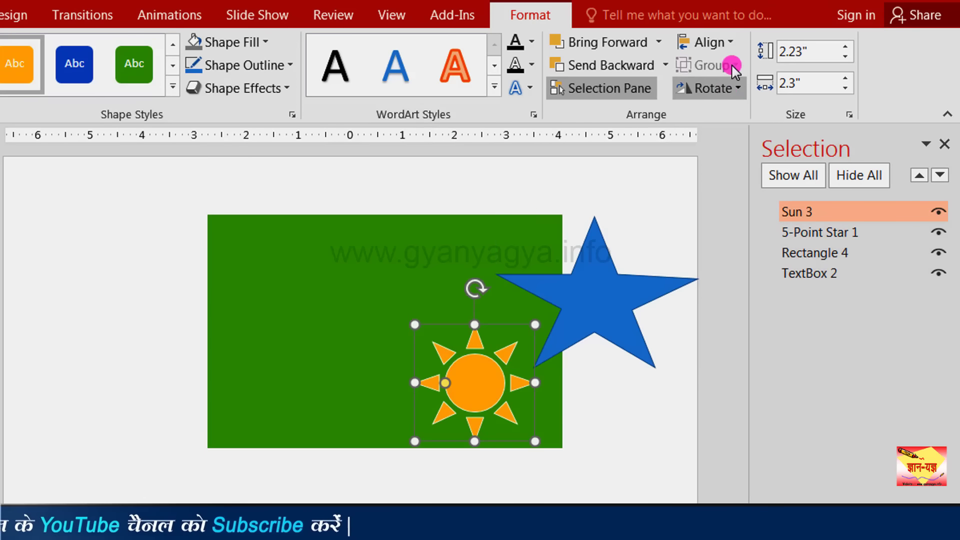
left_click(728, 41)
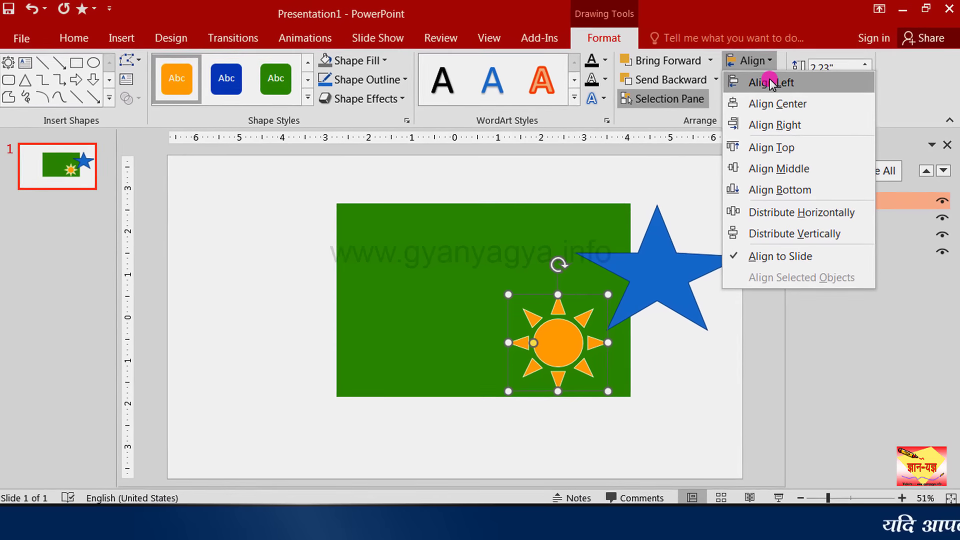
left_click(775, 105)
left_click(766, 62)
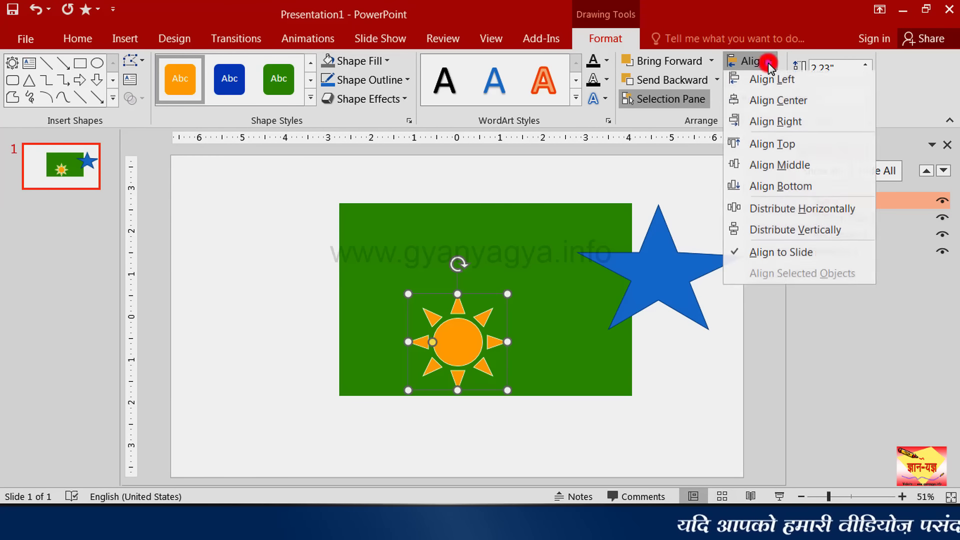
left_click(773, 147)
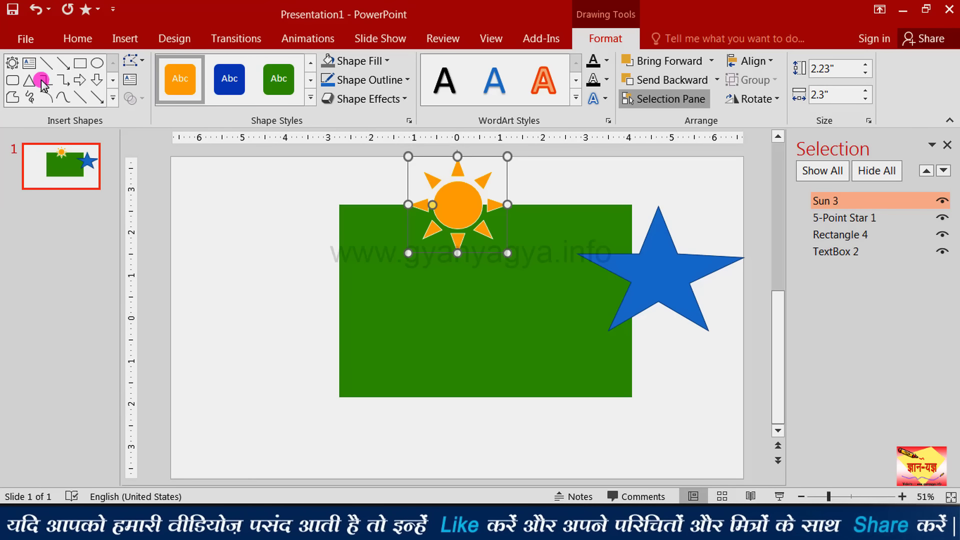
left_click(37, 12)
left_click(37, 12)
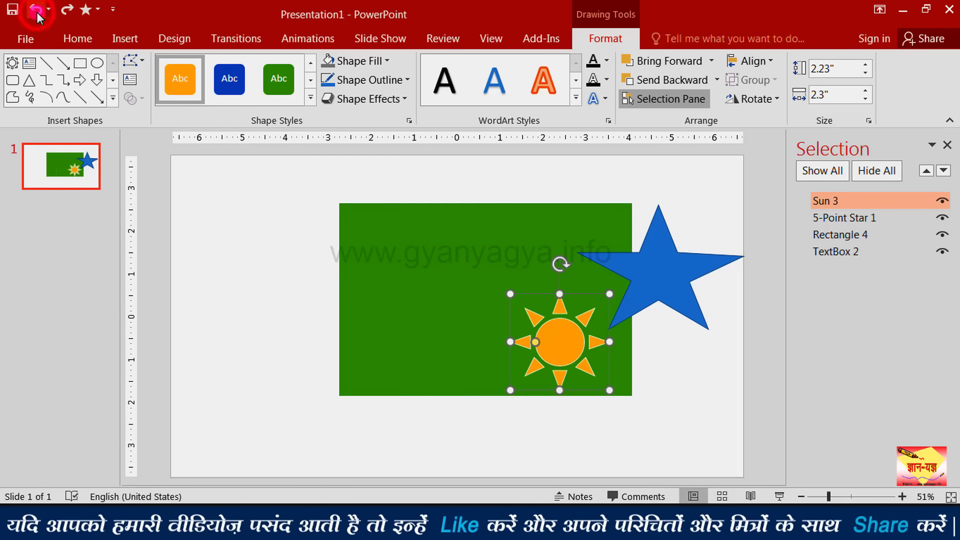
Undo the star's right alignment, then select Rectangle 4 together with the star
left_click(37, 12)
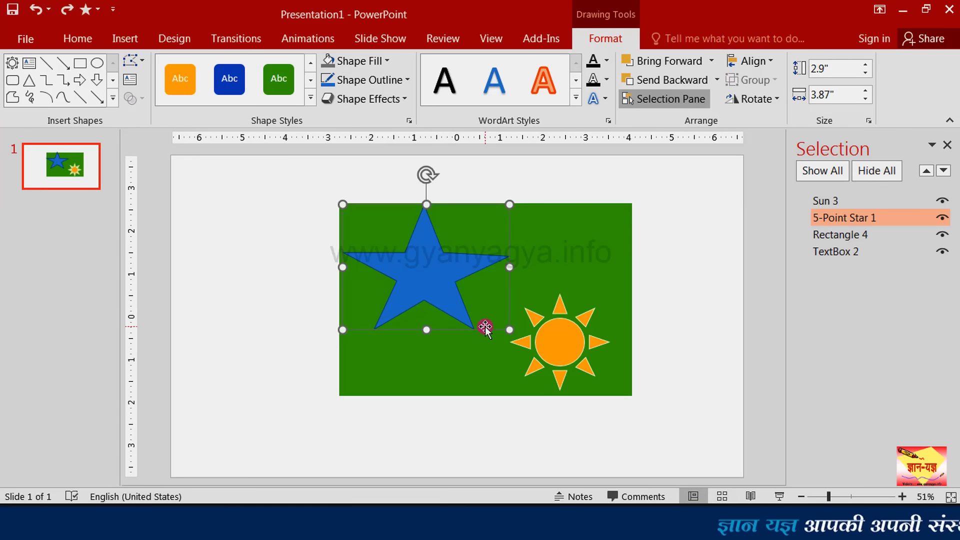
left_click(532, 342)
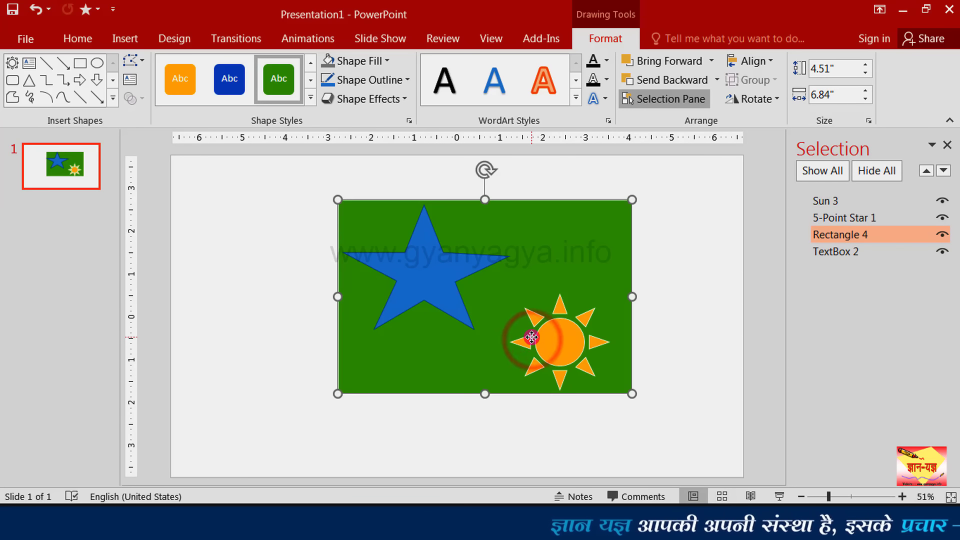
left_click(451, 264, "shift")
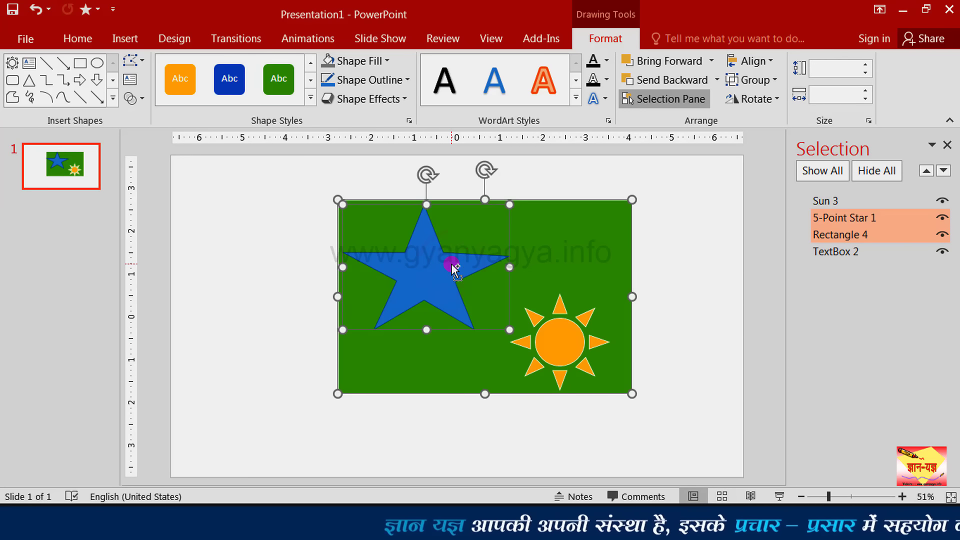
Group the sun, star and green rectangle into Group 5 (4.51" × 6.84") and drag it to a new position
left_click(518, 309, "ctrl")
left_click(559, 340, "ctrl")
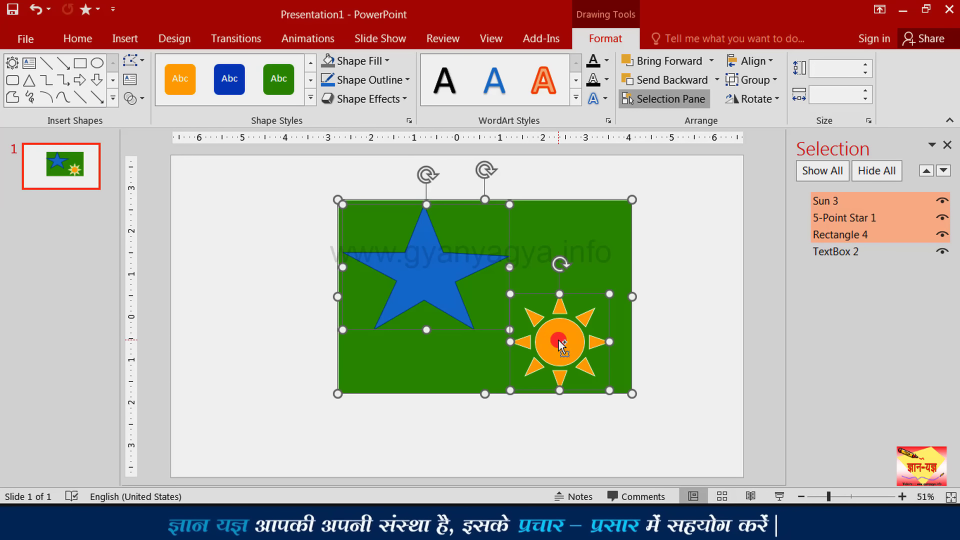
left_click(765, 81)
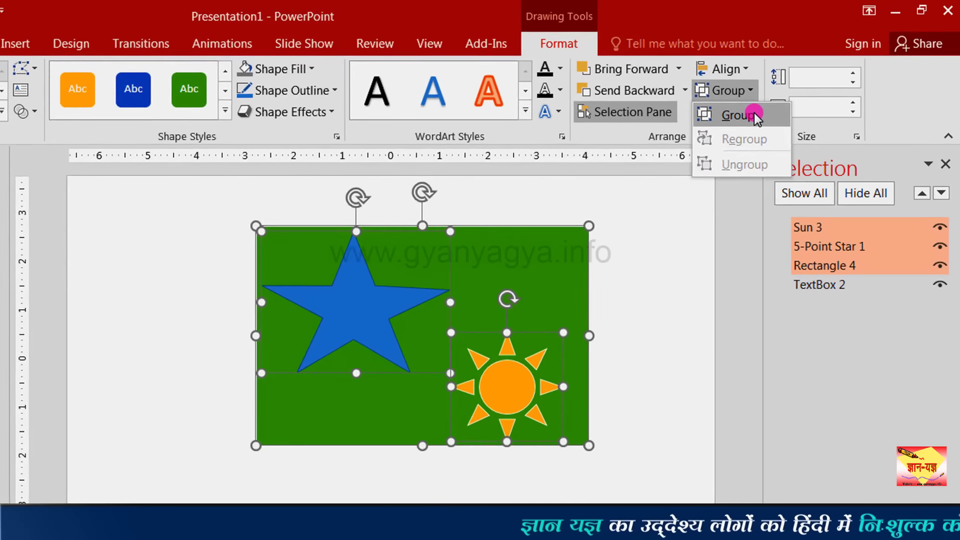
left_click(770, 103)
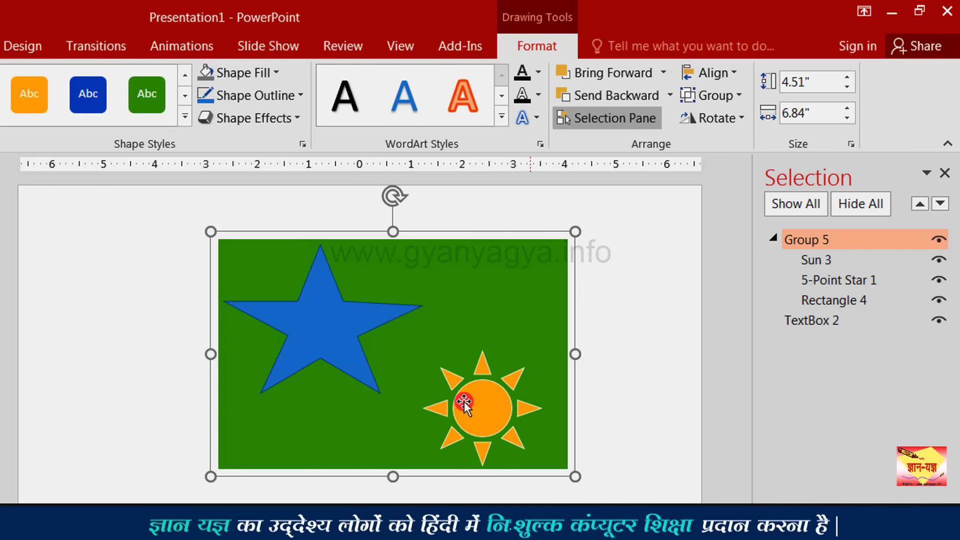
mouse_move(541, 335)
left_mouse_down()
mouse_move(506, 342)
mouse_move(500, 309)
left_mouse_up()
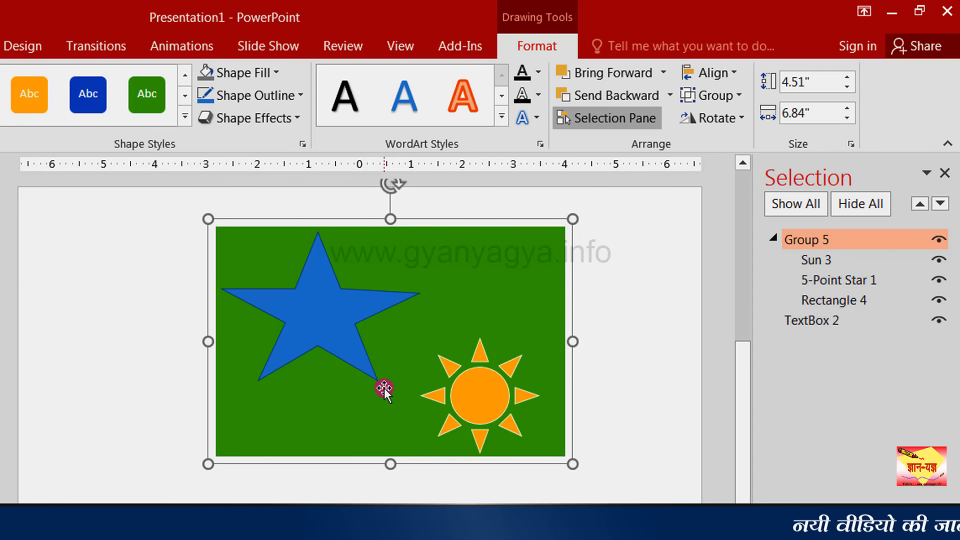
Ungroup Group 5 into separate shapes and hide TextBox 2
left_click(738, 95)
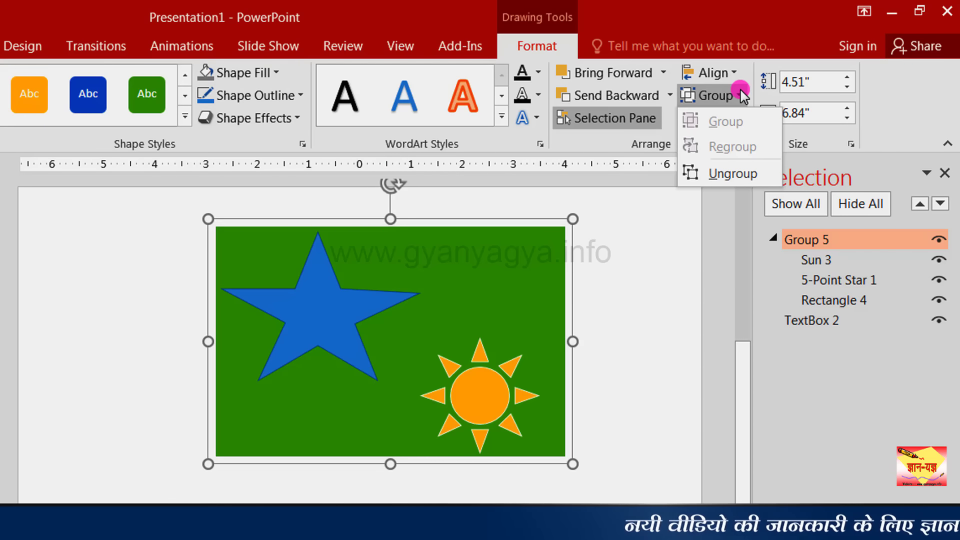
left_click(739, 173)
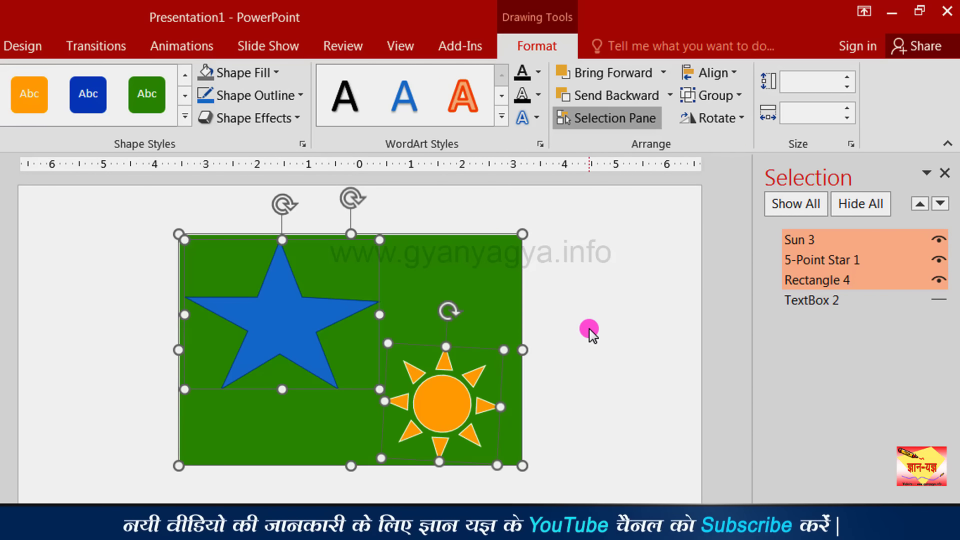
left_click(591, 331)
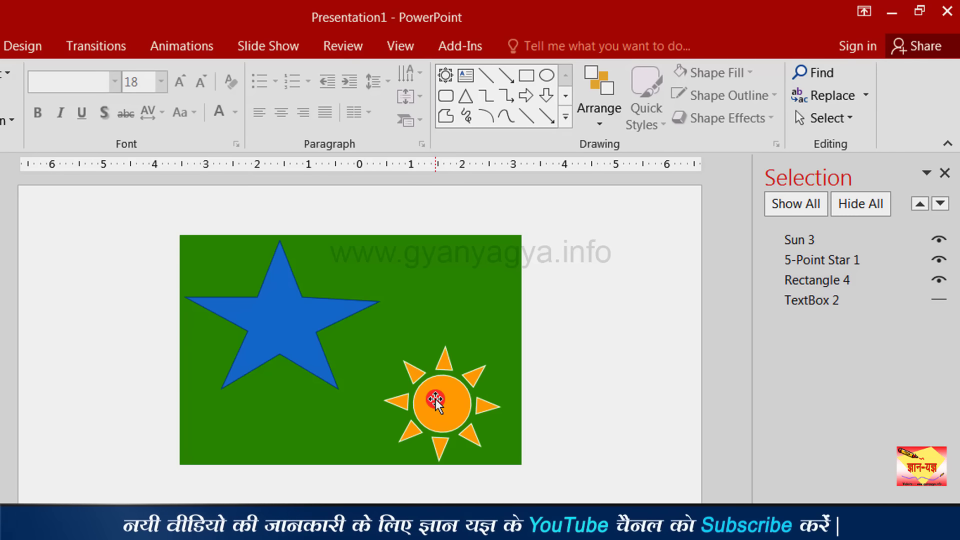
Nudge the star and the sun individually within the green rectangle
left_click(435, 399)
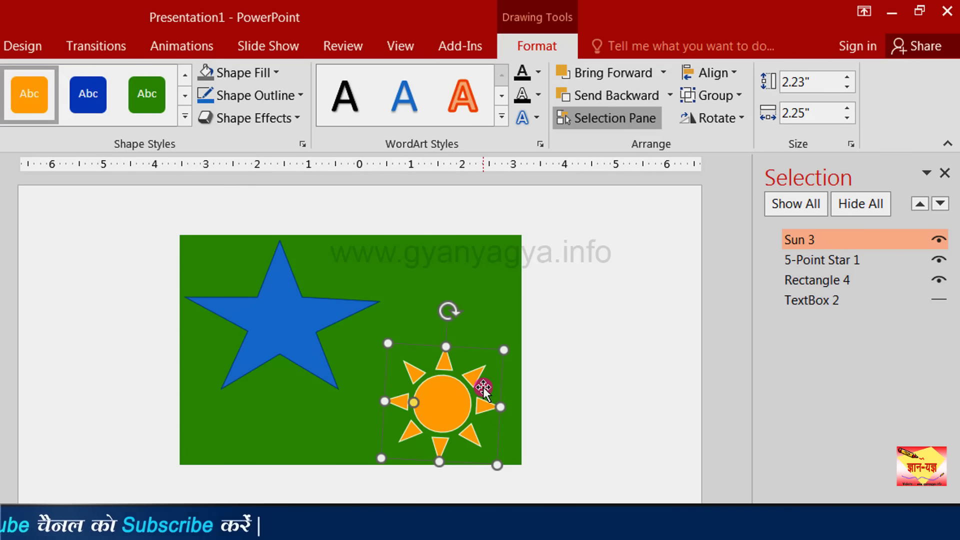
left_click(297, 350)
left_click_drag(296, 351, 296, 347)
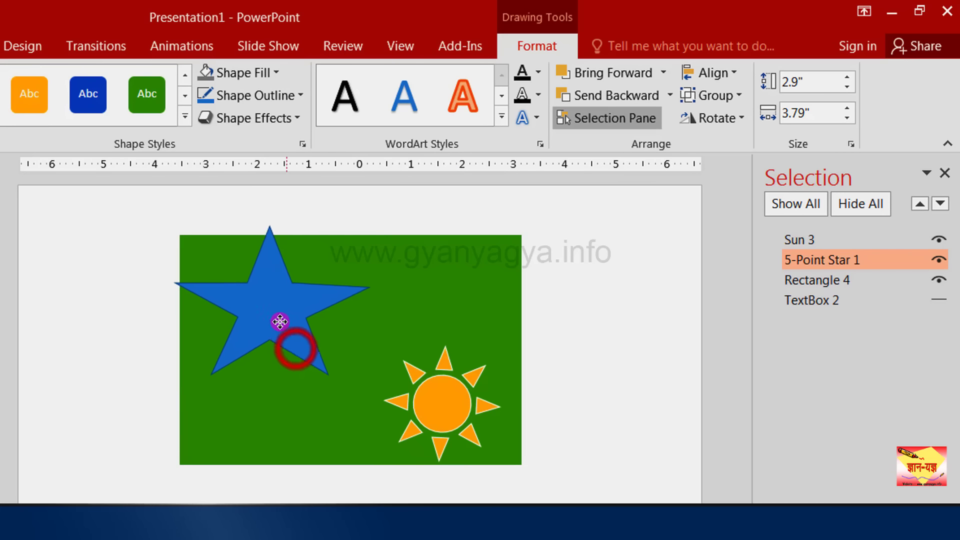
left_click(436, 401)
left_click_drag(436, 399, 441, 397)
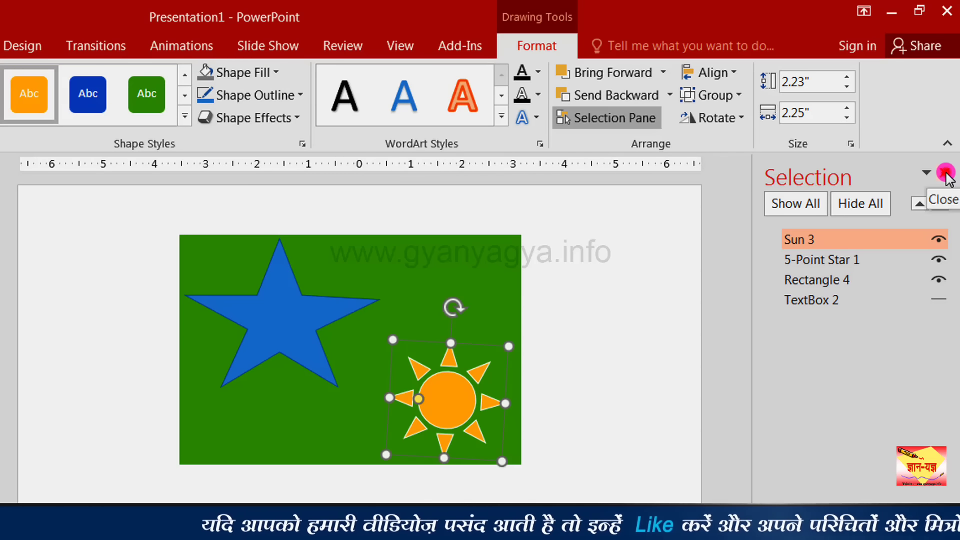
Flip the orange sun horizontally
left_click(946, 174)
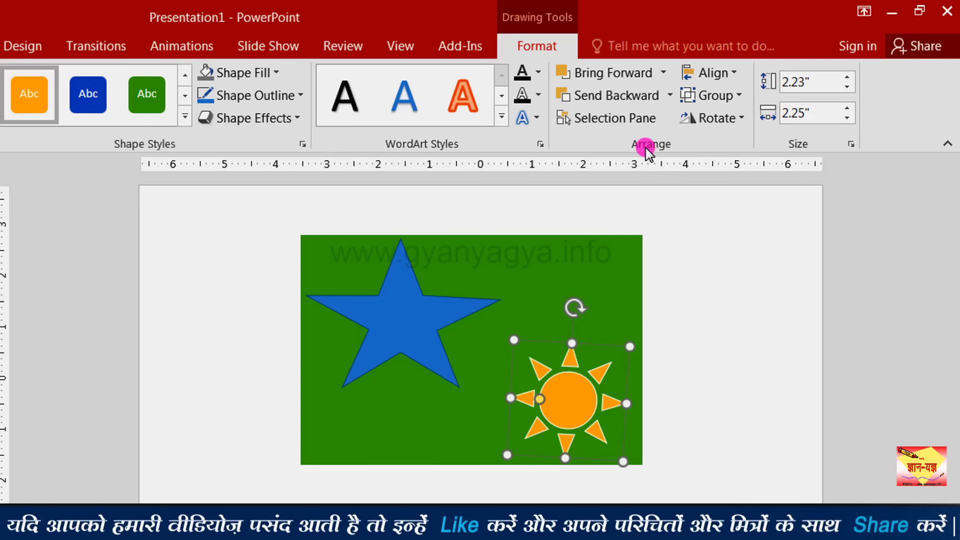
left_click(743, 119)
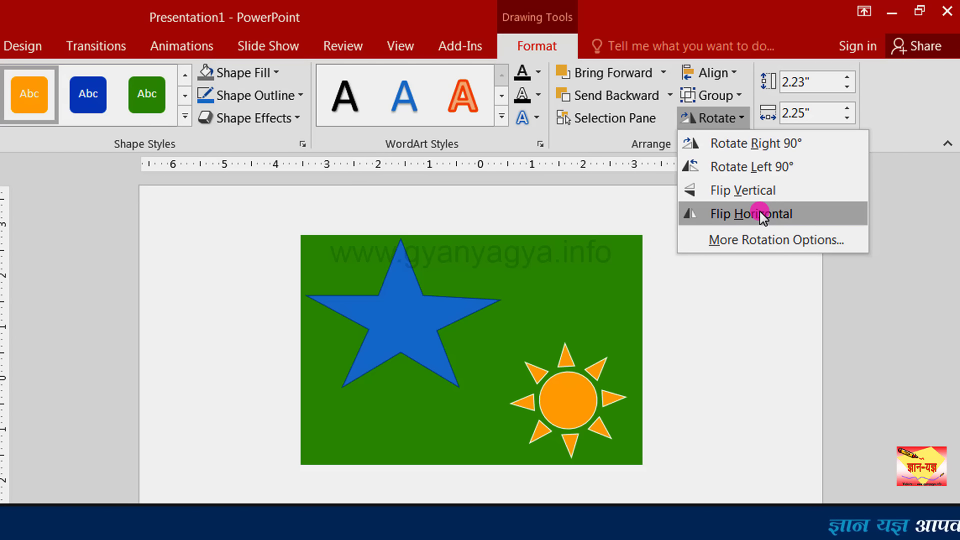
left_click(726, 214)
Rotate the green rectangle 90° right, then 90° left back to landscape
left_click(544, 276)
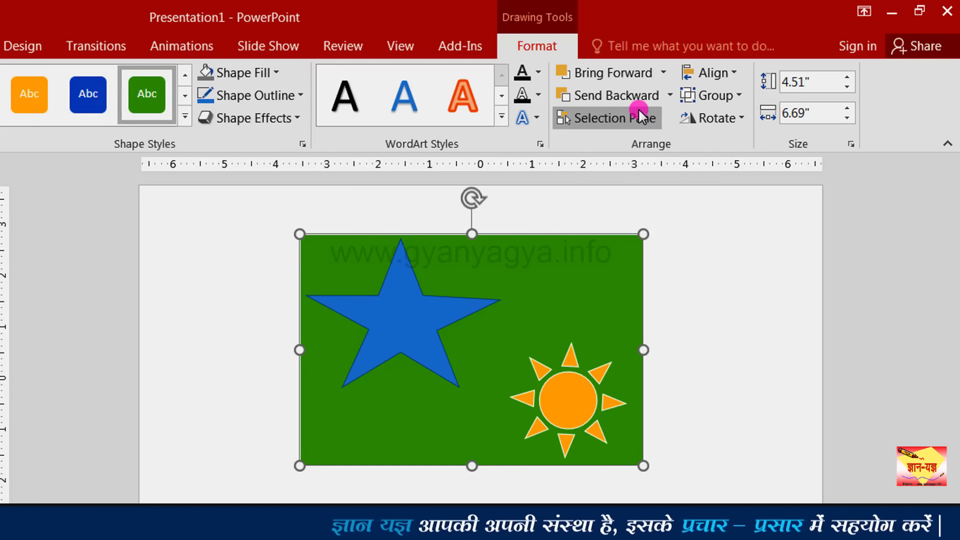
left_click(743, 119)
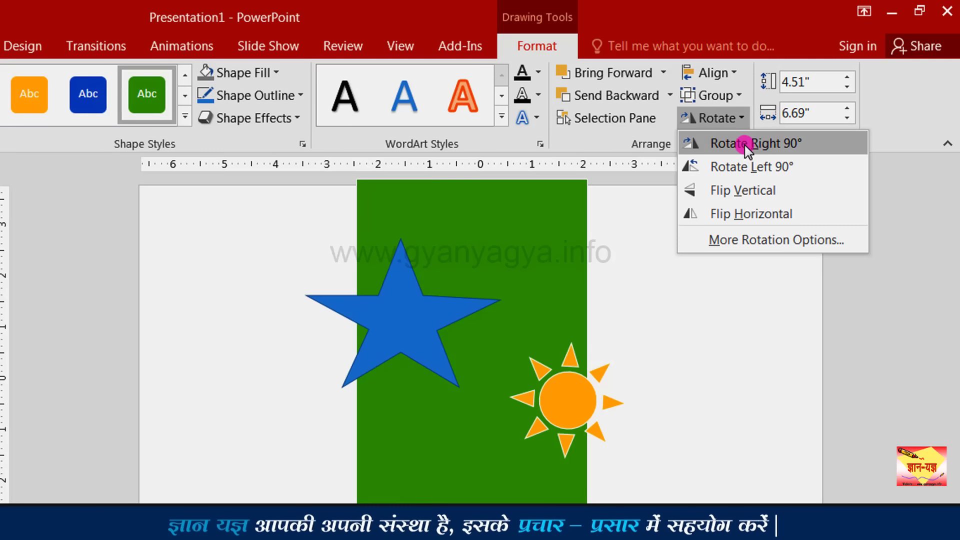
left_click(745, 146)
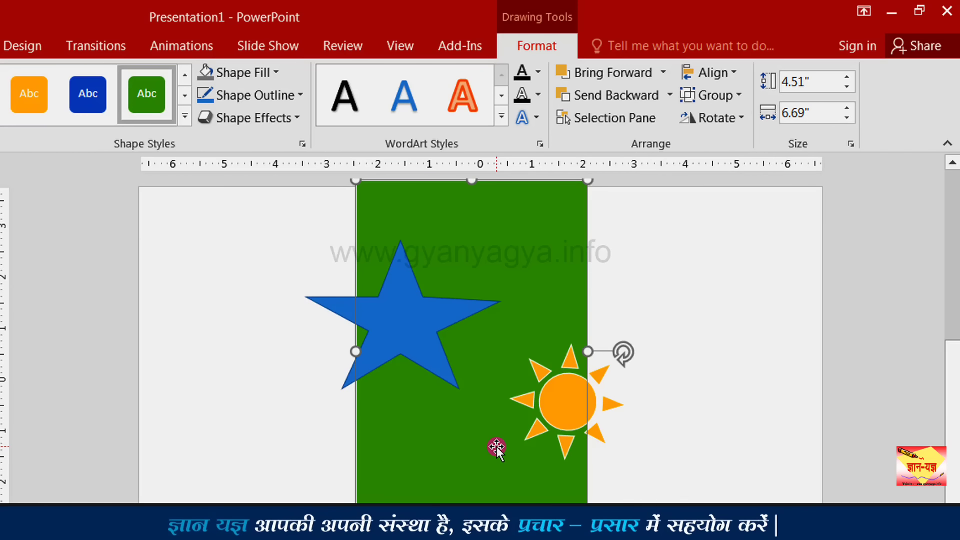
left_click(717, 118)
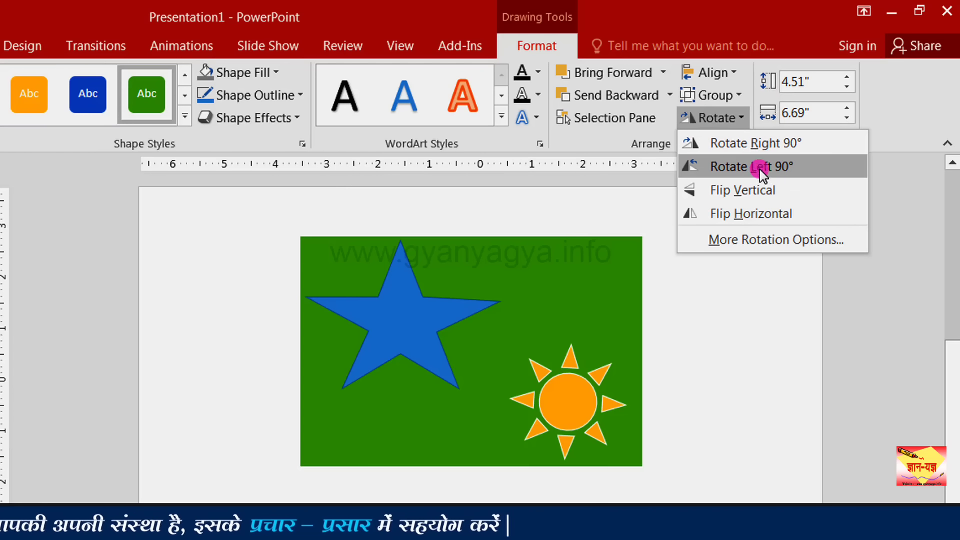
left_click(750, 170)
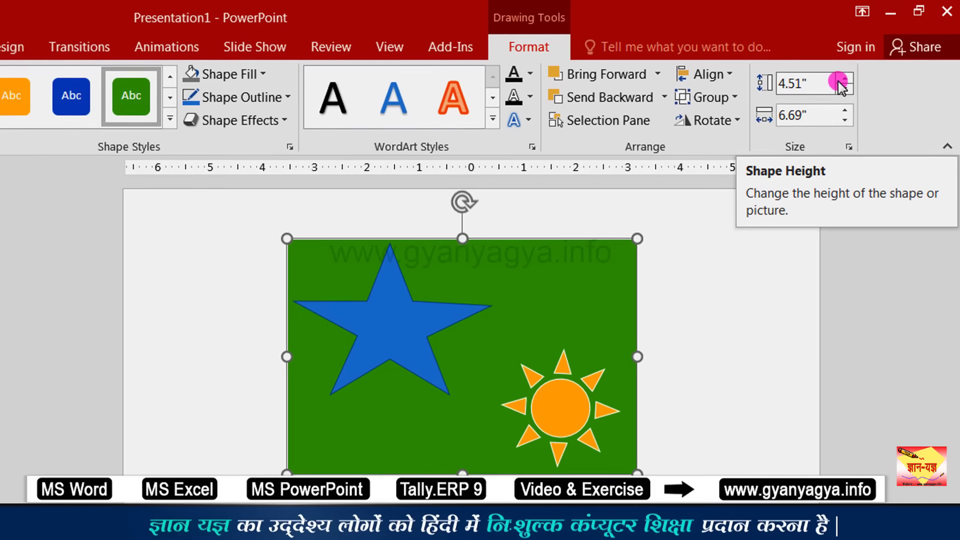
Set the green rectangle's height to 5.3" and width to 7.3" with the size spinners
left_click(847, 74)
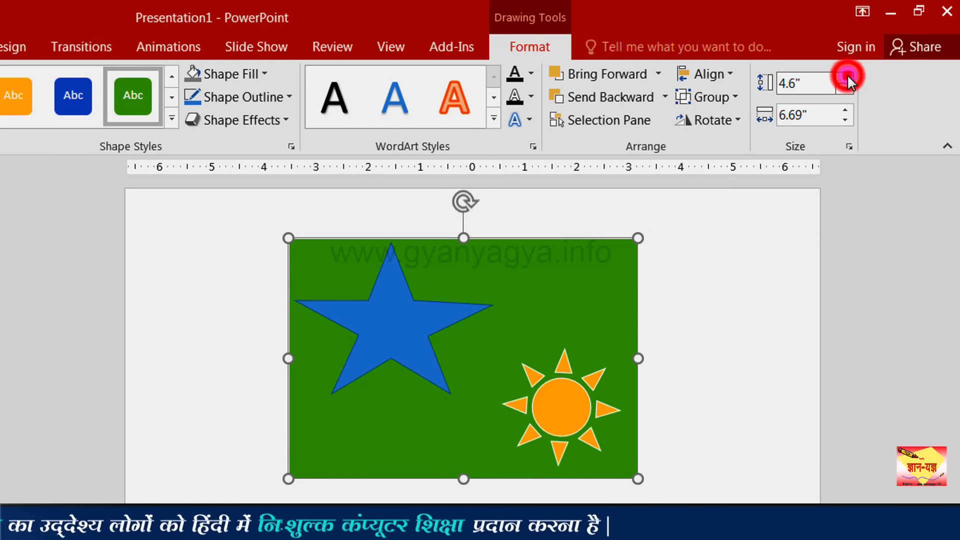
left_click(848, 74)
left_click(848, 74)
left_click(848, 74)
left_click(847, 74)
left_click(848, 74)
left_click(847, 74)
left_click(847, 74)
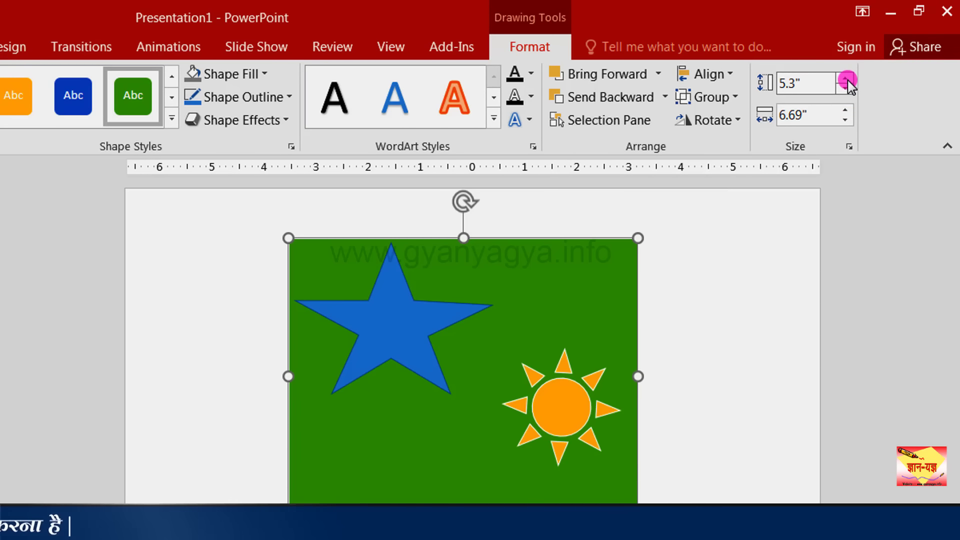
left_click(846, 121)
left_click(846, 121)
left_click(846, 121)
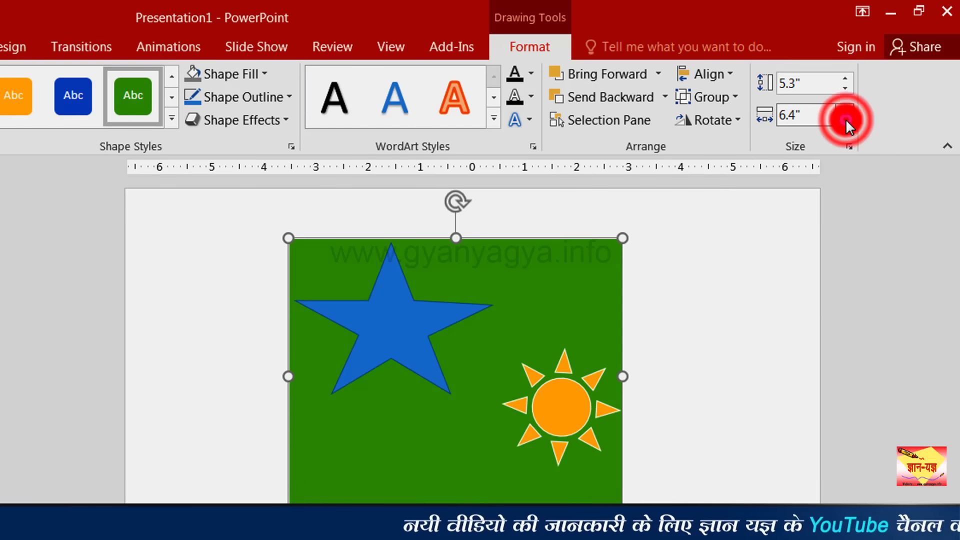
left_click(846, 121)
left_click(846, 120)
left_click(846, 121)
left_click(846, 110)
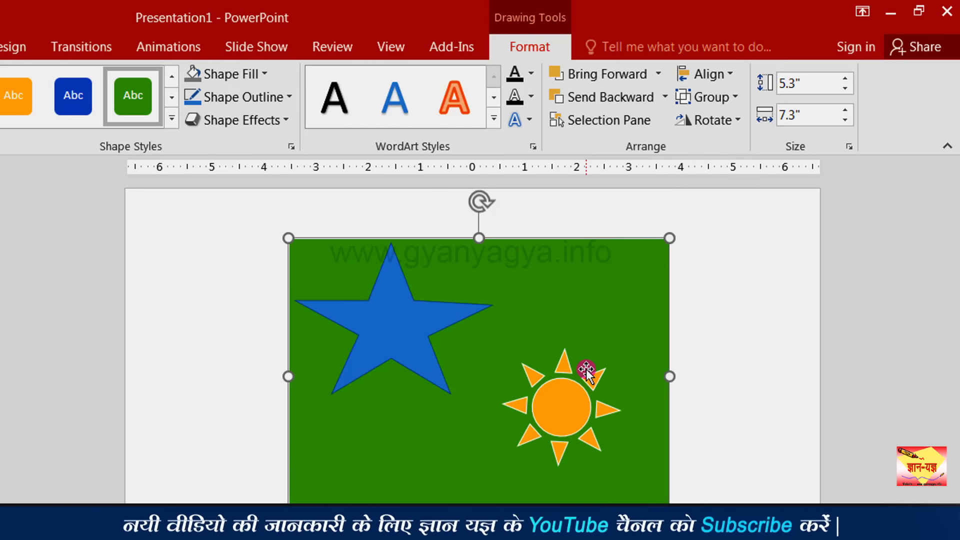
left_click(560, 420)
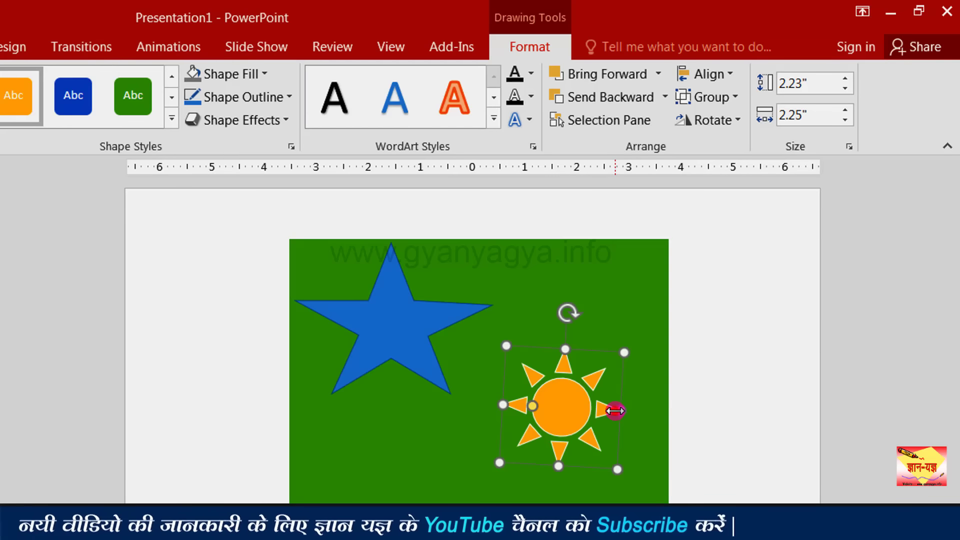
Drag the sun's sizing handles to stretch it wider, narrow it, then widen it again
mouse_move(615, 410)
left_mouse_down()
mouse_move(657, 410)
mouse_move(603, 414)
mouse_move(662, 414)
left_mouse_up()
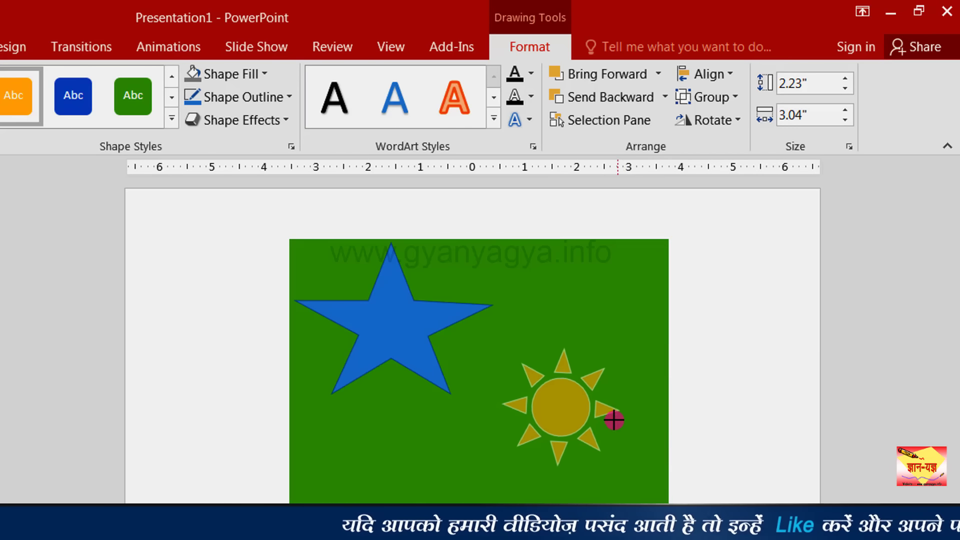
mouse_move(662, 414)
left_mouse_down()
mouse_move(597, 413)
mouse_move(666, 424)
left_mouse_up()
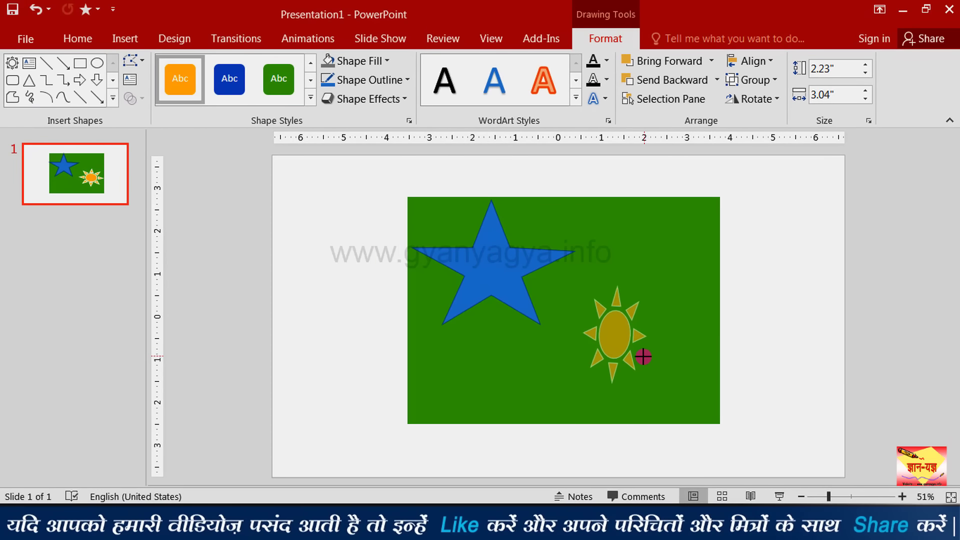
mouse_move(644, 357)
left_mouse_down()
mouse_move(702, 345)
mouse_move(675, 348)
left_mouse_up()
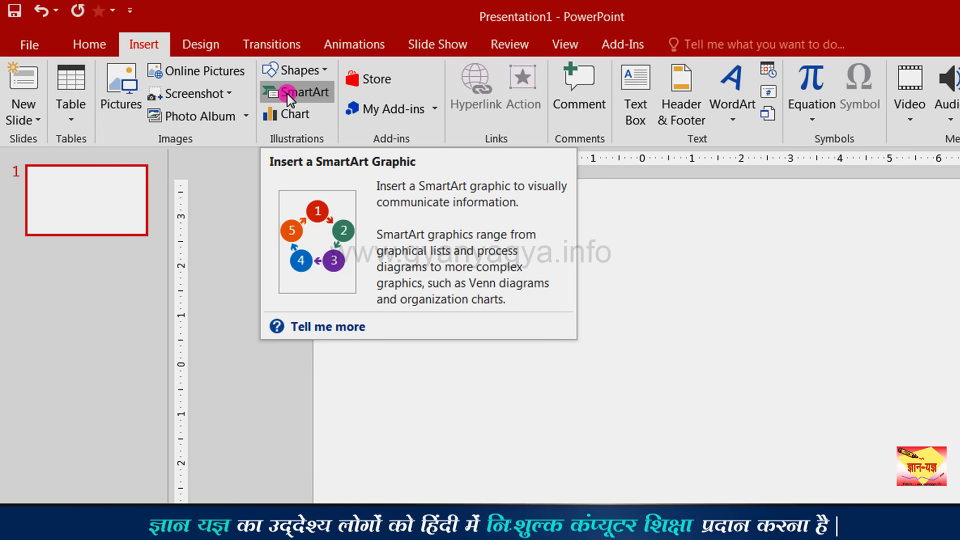
Open the Choose a SmartArt Graphic dialog from Insert > SmartArt
left_click(287, 94)
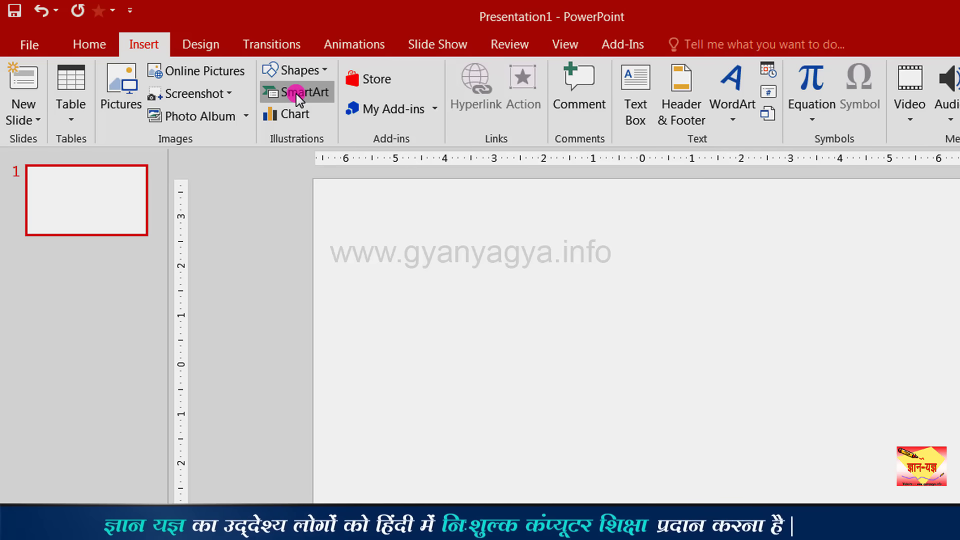
left_click(296, 94)
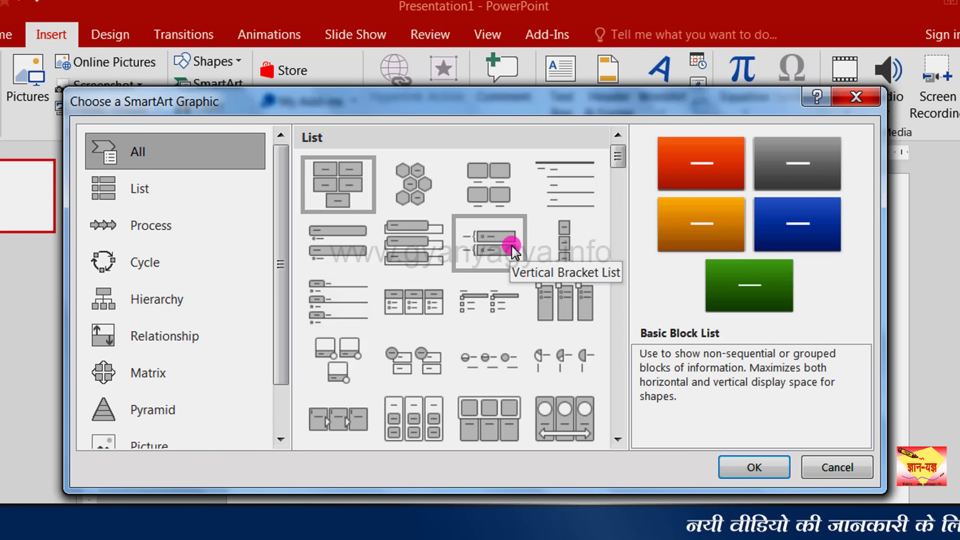
Browse the SmartArt categories, then insert the Radial Cycle layout from the Cycle category
left_click(184, 183)
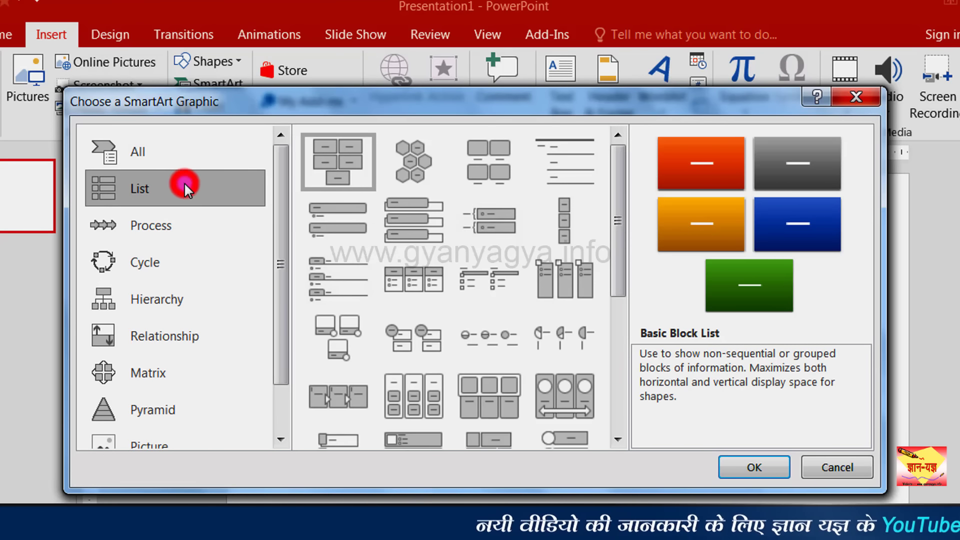
left_click(170, 226)
left_click(167, 264)
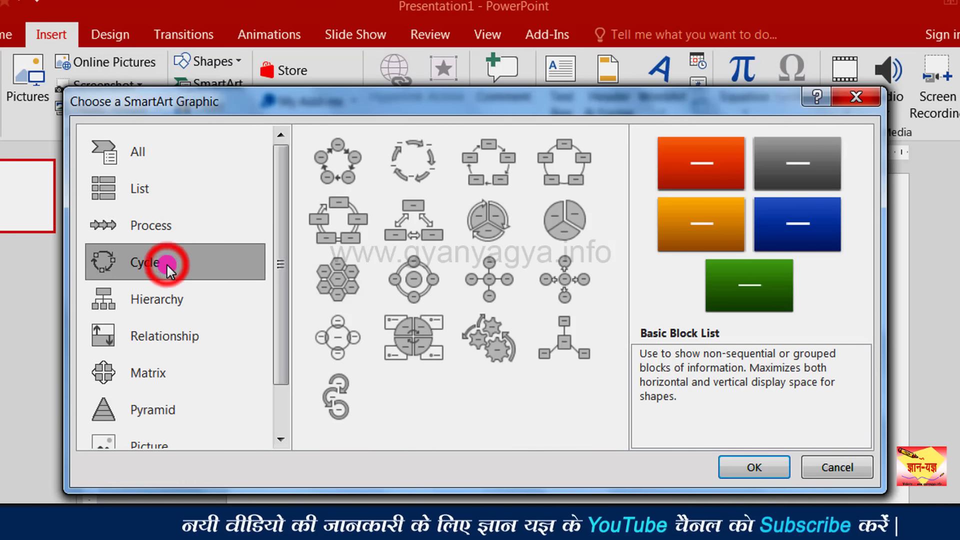
left_click(164, 299)
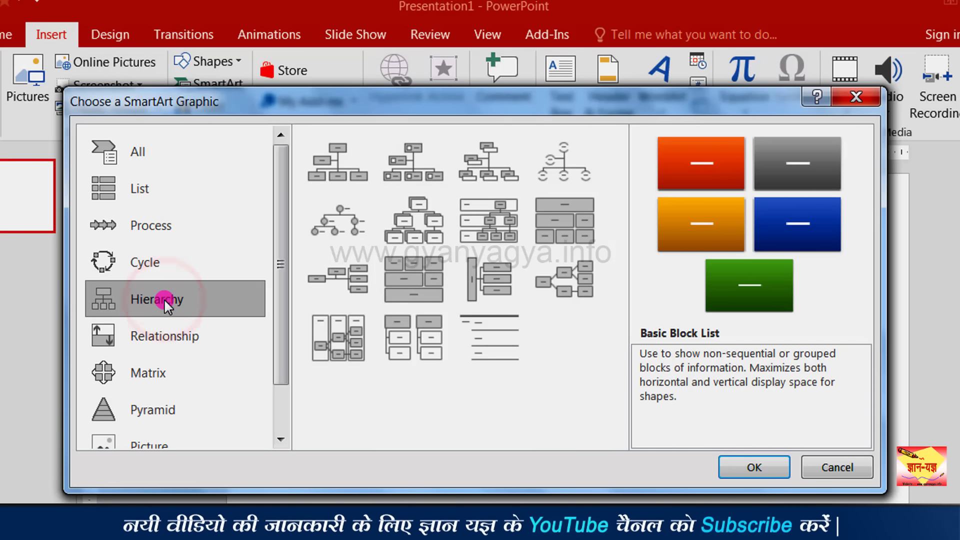
left_click(152, 253)
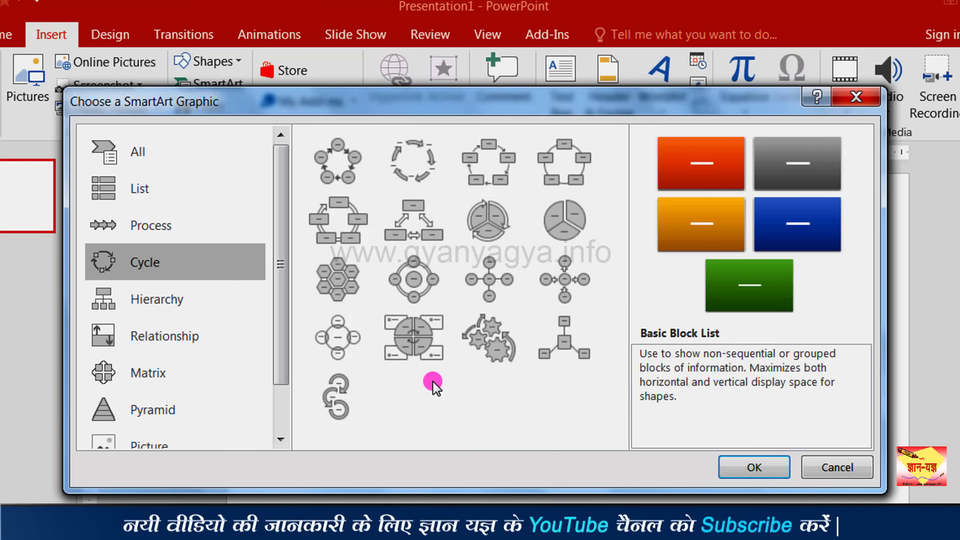
left_click(334, 182)
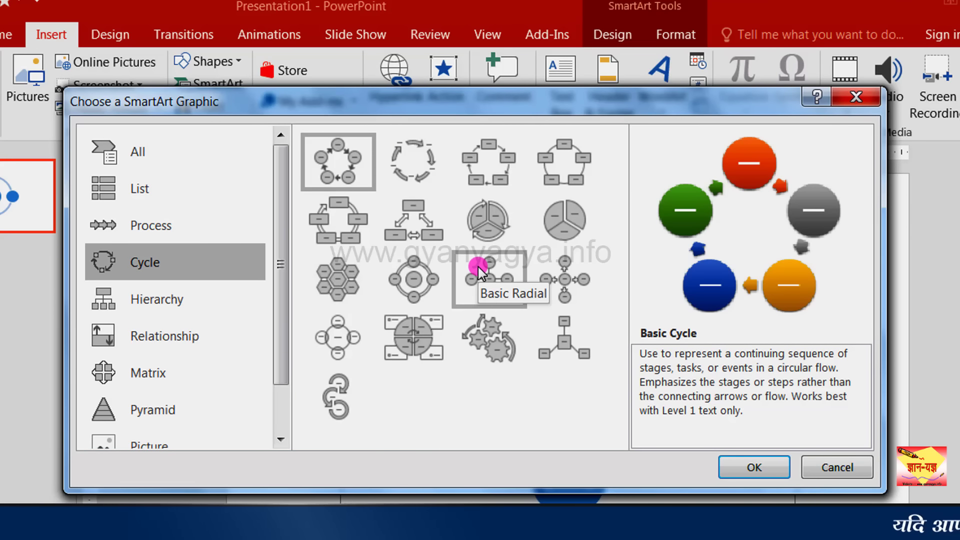
left_click(417, 284)
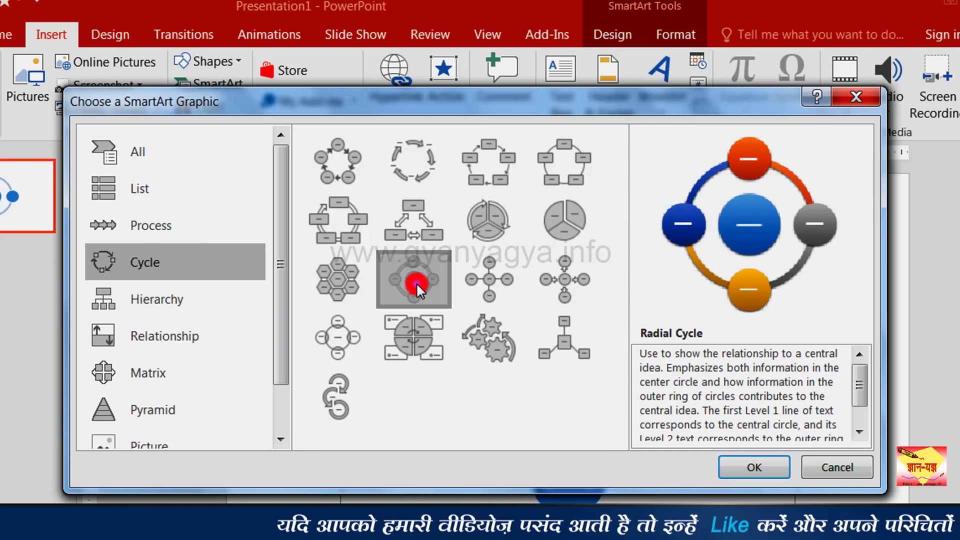
left_click(756, 466)
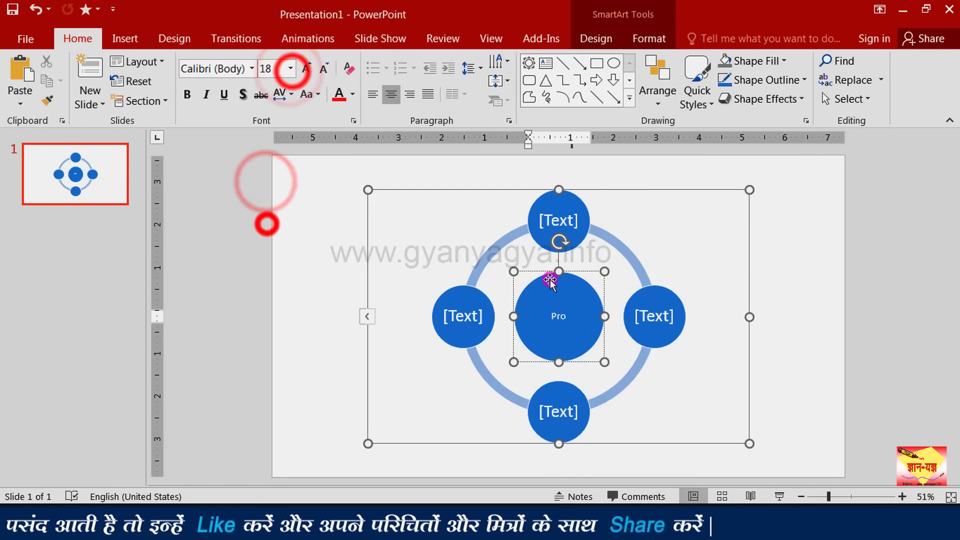
Type 'Project Strategy & Planning' into the centre circle, then undo the last text edit
type("ject Strategy & Pla")
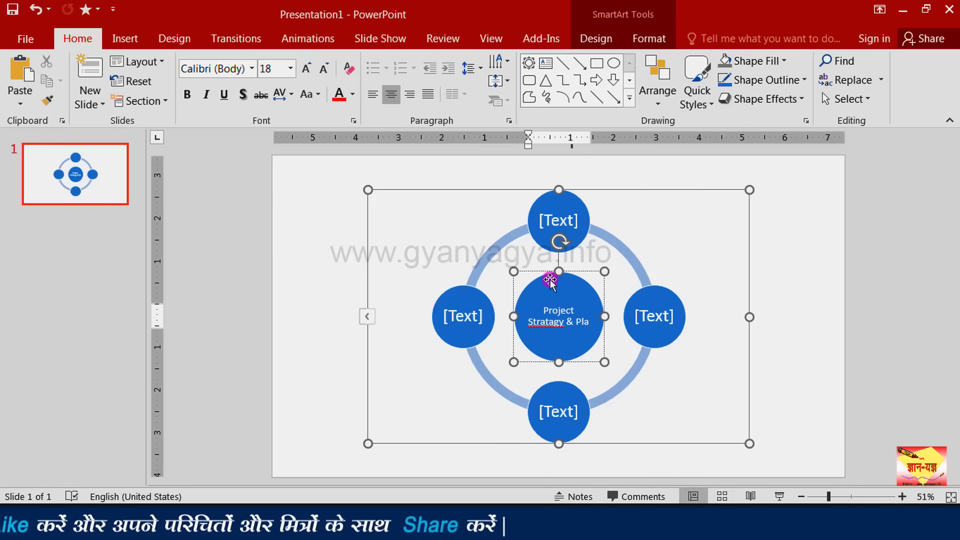
type("nning")
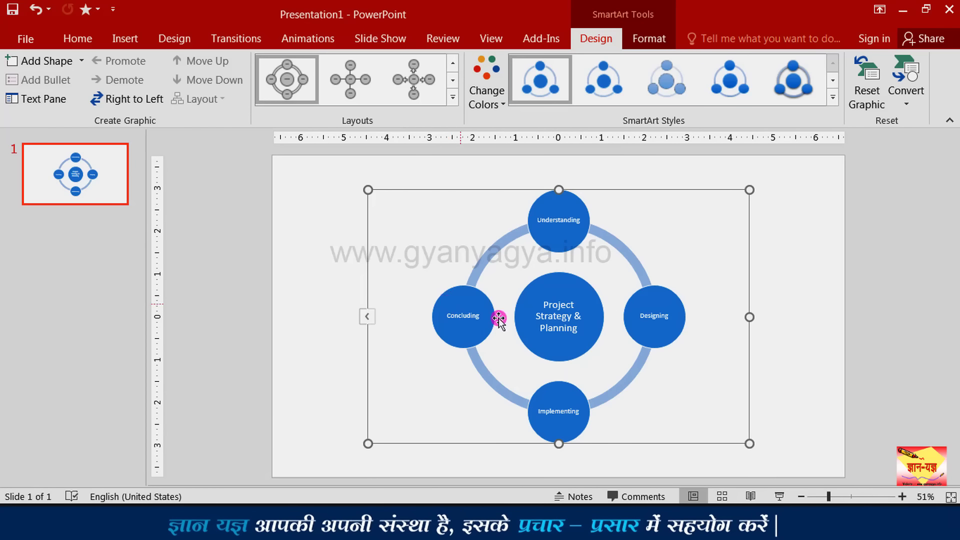
key("ctrl+z")
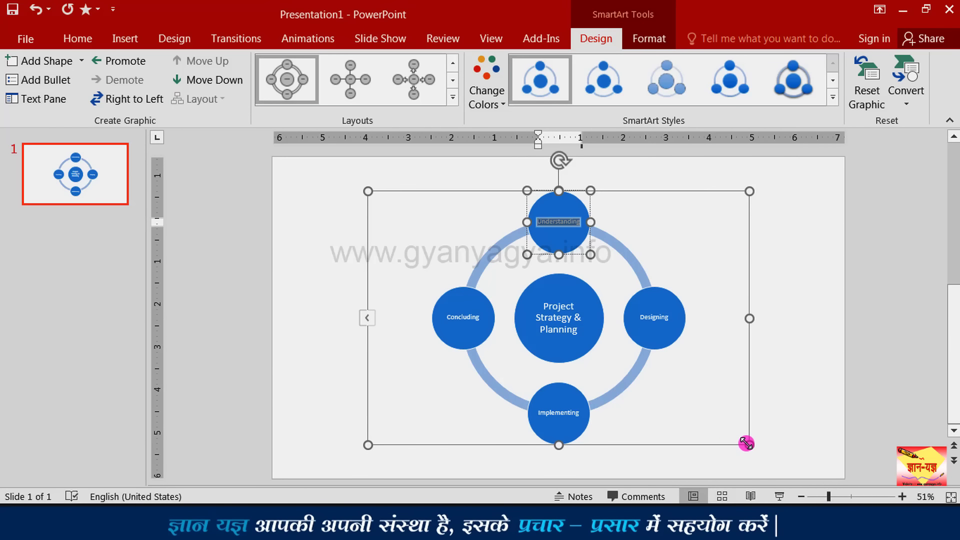
Enlarge the diagram and increase the font size of the centre text and the Designing label
left_click_drag(746, 443, 775, 483)
left_click(541, 309)
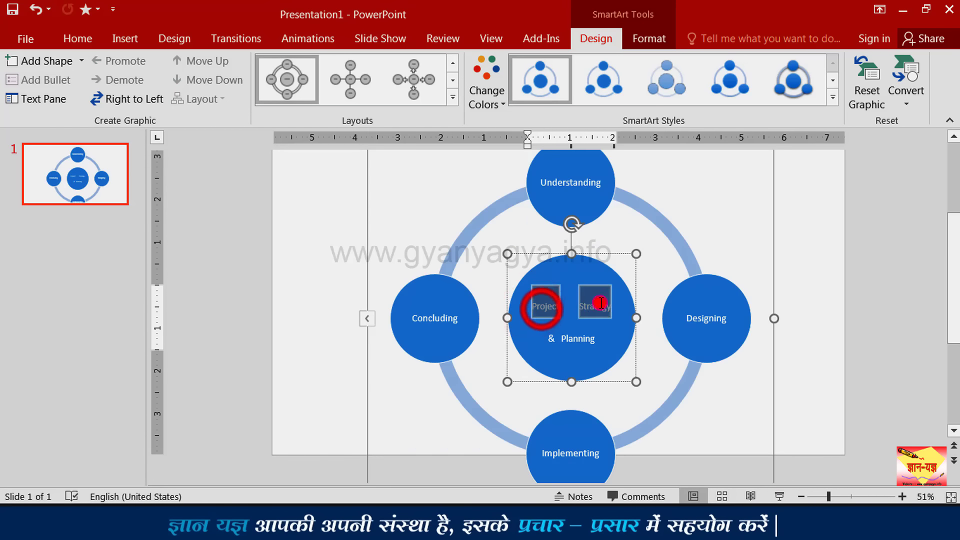
left_click(632, 287)
left_click(618, 192)
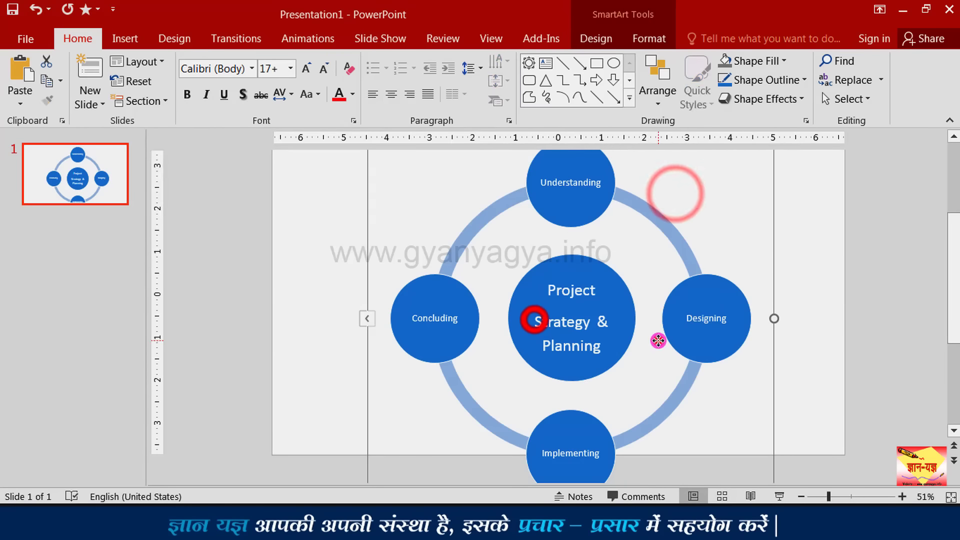
double_click(707, 318)
left_click(798, 273)
left_click(775, 128)
Increase the font size of the Understanding and Concluding labels
double_click(568, 183)
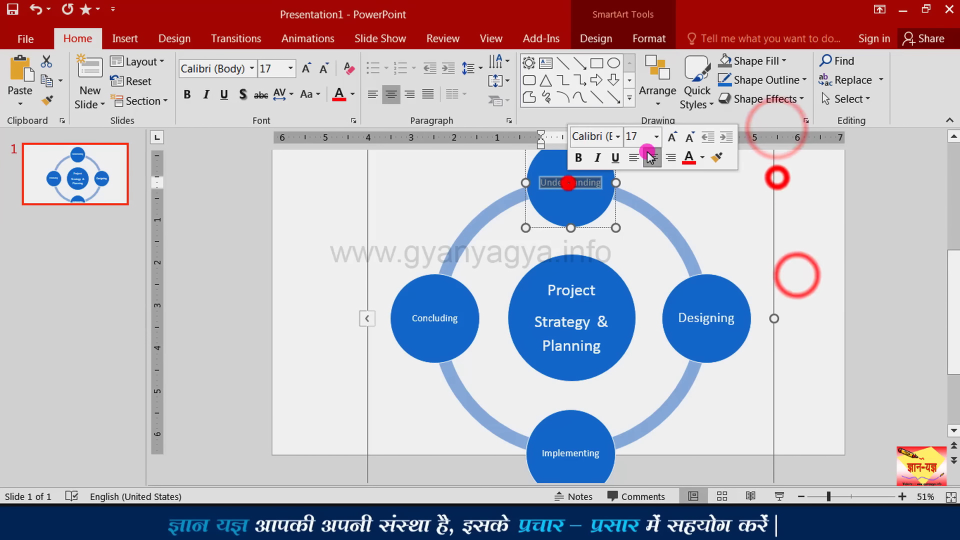
left_click(657, 136)
left_click(635, 310)
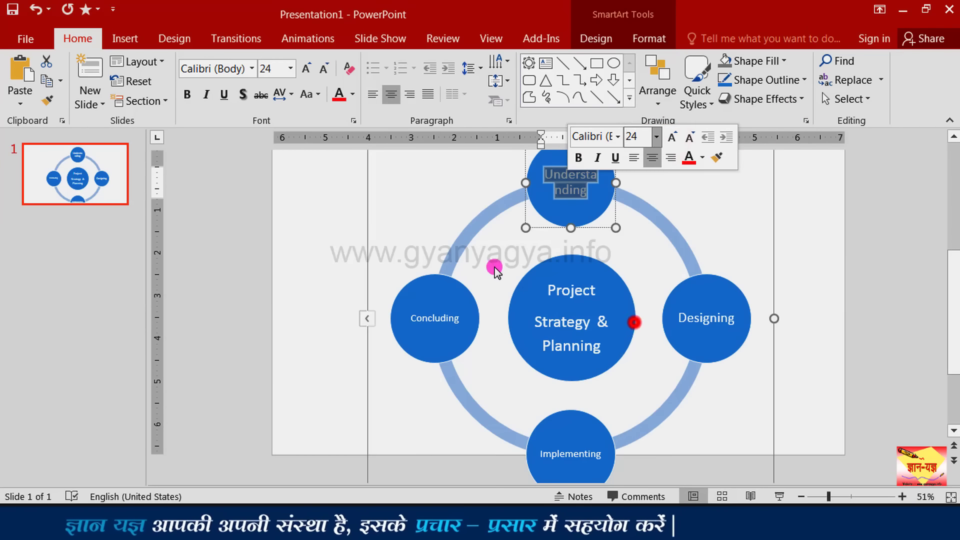
double_click(435, 318)
left_click(524, 271)
left_click(500, 162)
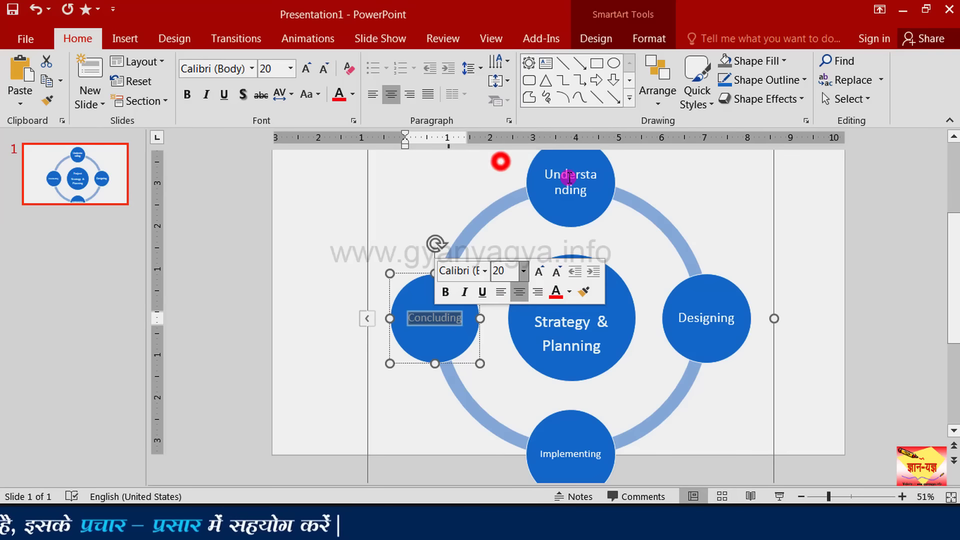
left_click(524, 270)
left_click(510, 213)
Increase the font size of the Implementing label
double_click(553, 455)
left_click(643, 412)
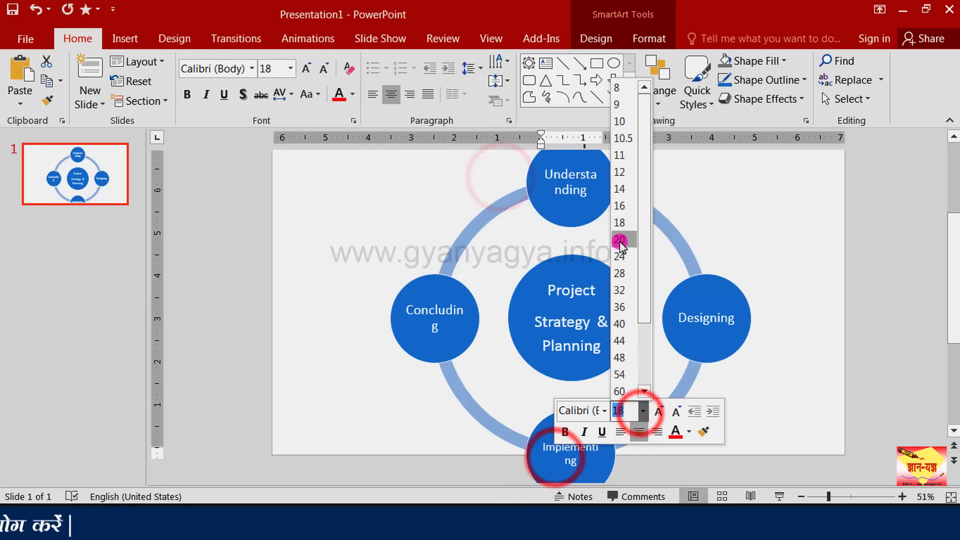
left_click(620, 257)
left_click(695, 207)
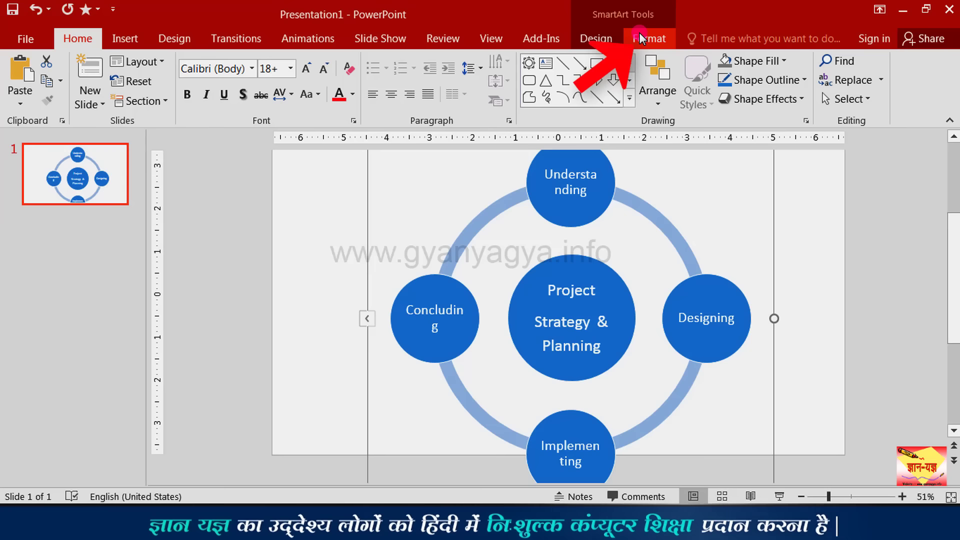
Apply the Colorful multicoloured green, orange and blue colour scheme to the diagram
left_click(606, 40)
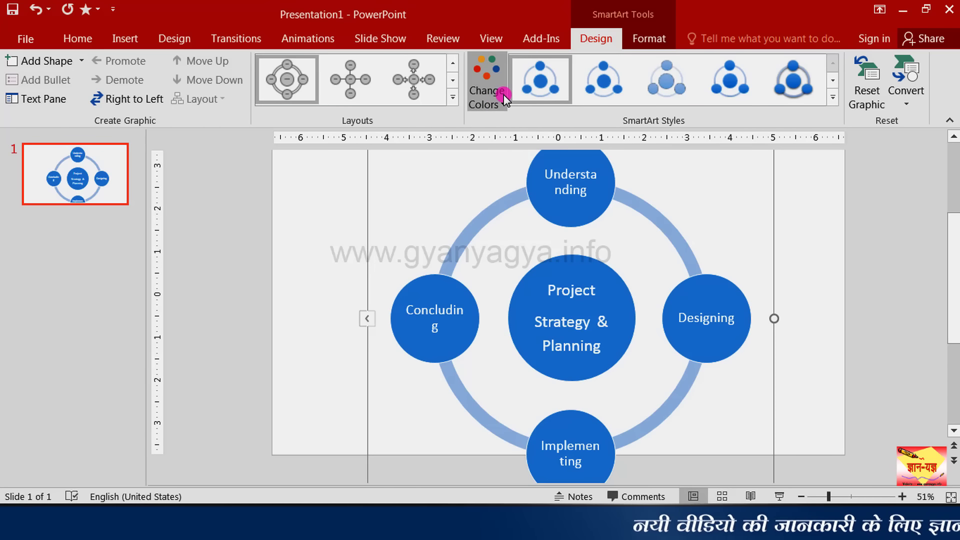
left_click(503, 100)
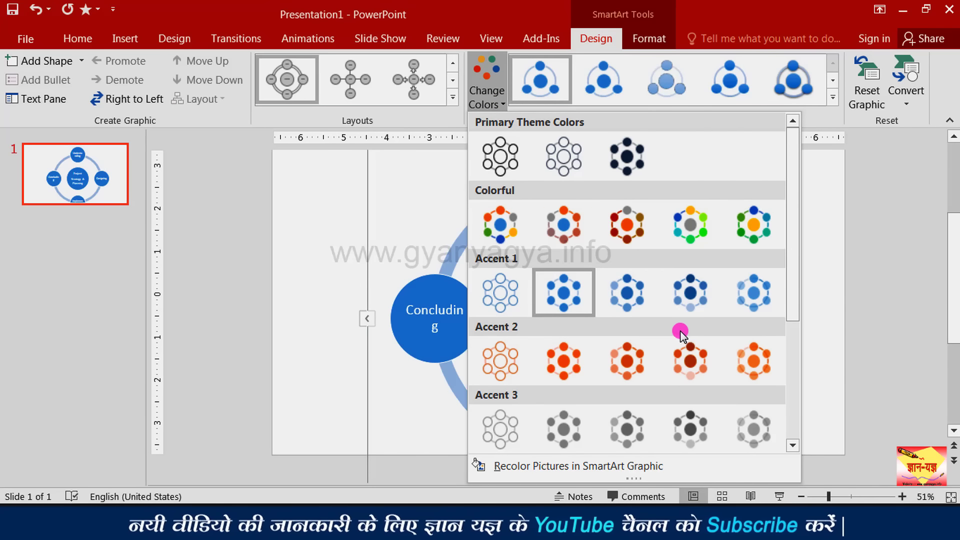
left_click(754, 233)
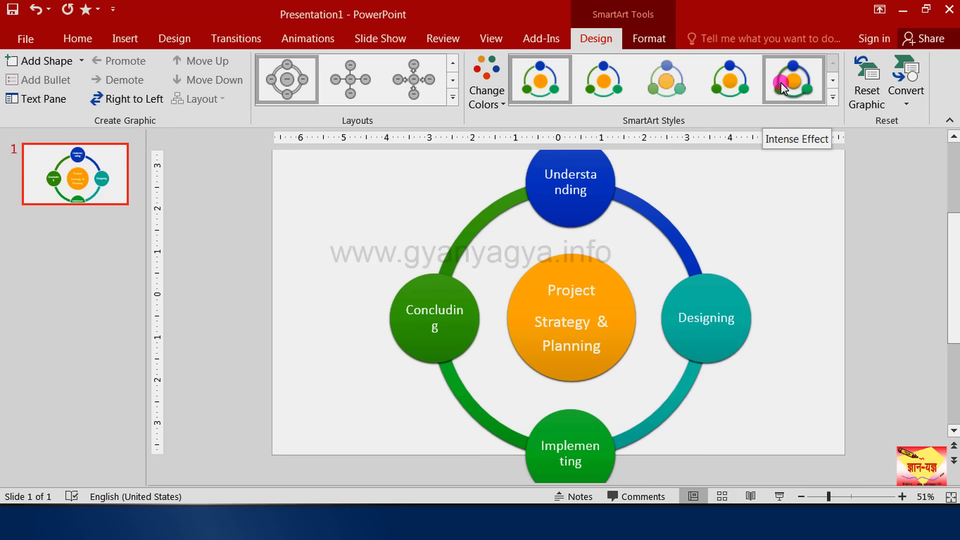
Give the diagram the first 3-D SmartArt style
left_click(782, 82)
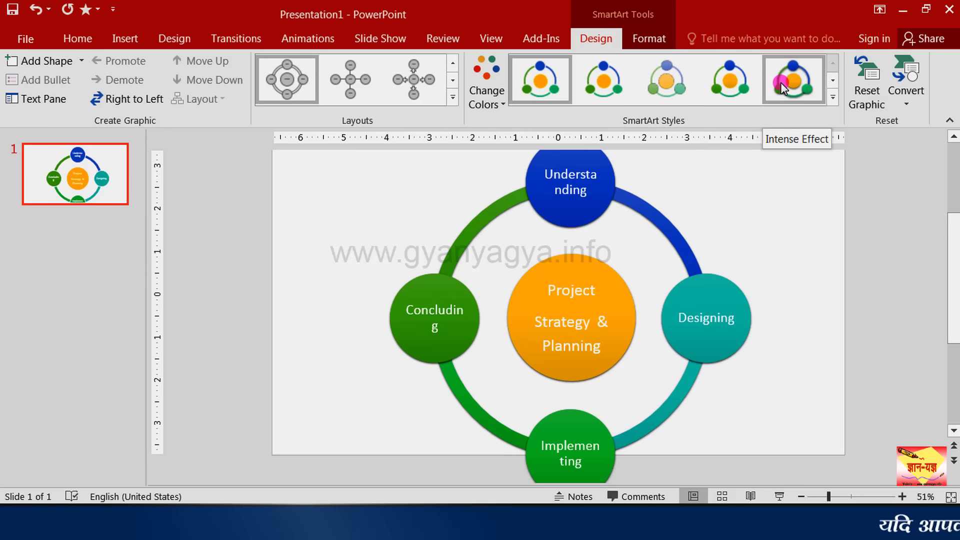
left_click(833, 96)
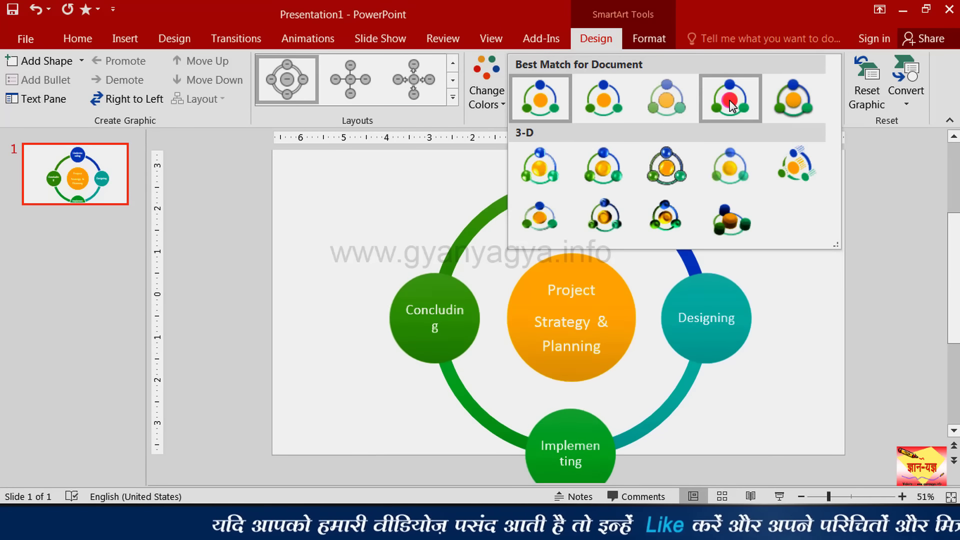
left_click(526, 181)
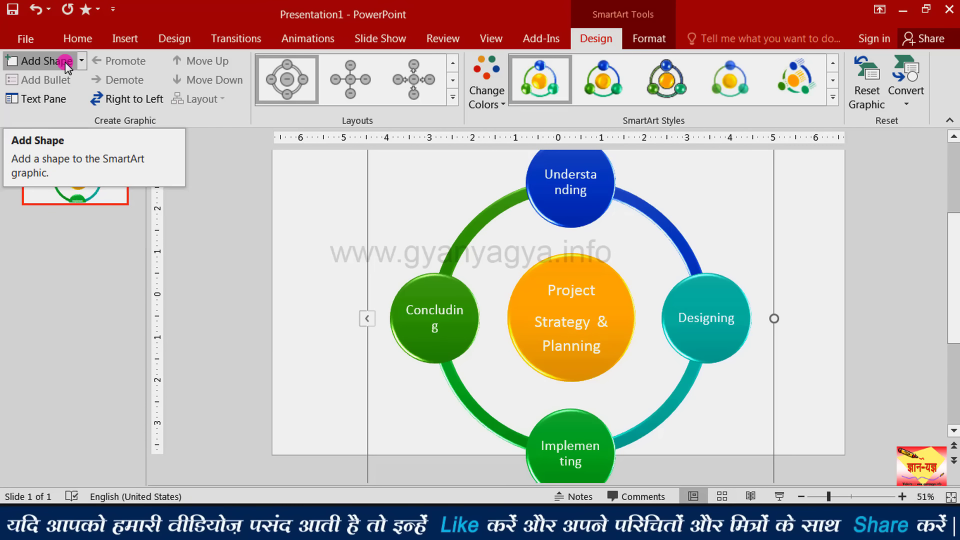
Use Add Shape to insert a blank circle between Concluding and Understanding
left_click(82, 61)
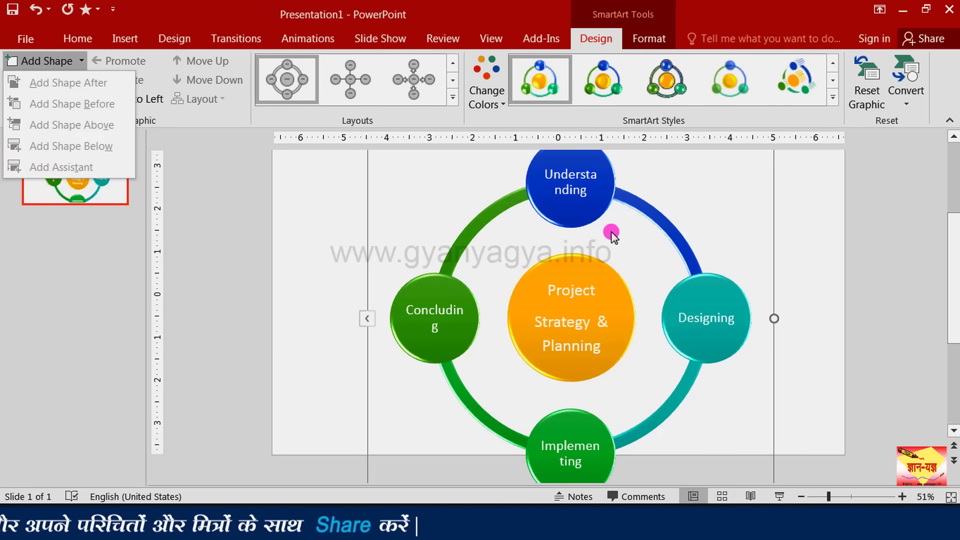
left_click(44, 62)
left_click(44, 62)
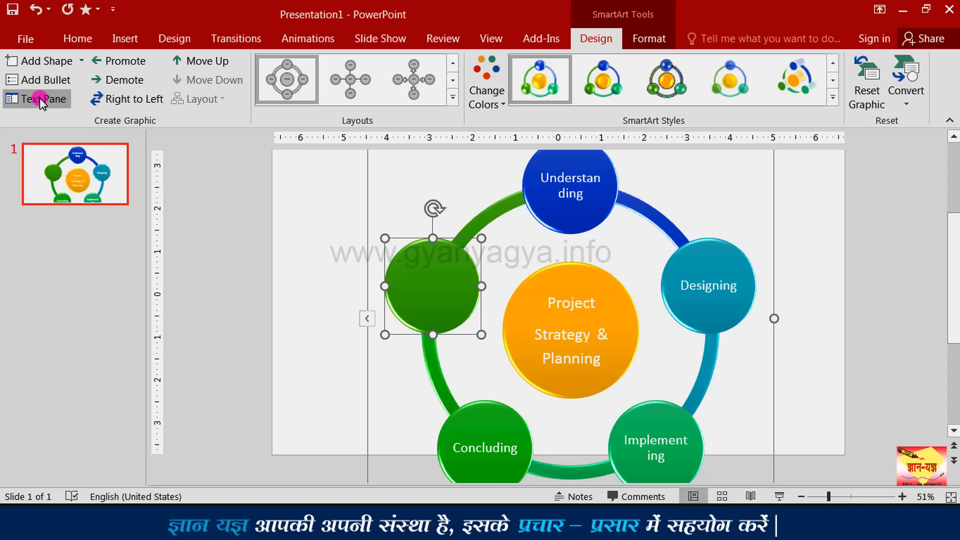
In the Text Pane, label the new shape Result with sub-bullets Part 1 and Part 2
left_click(41, 101)
type("Result")
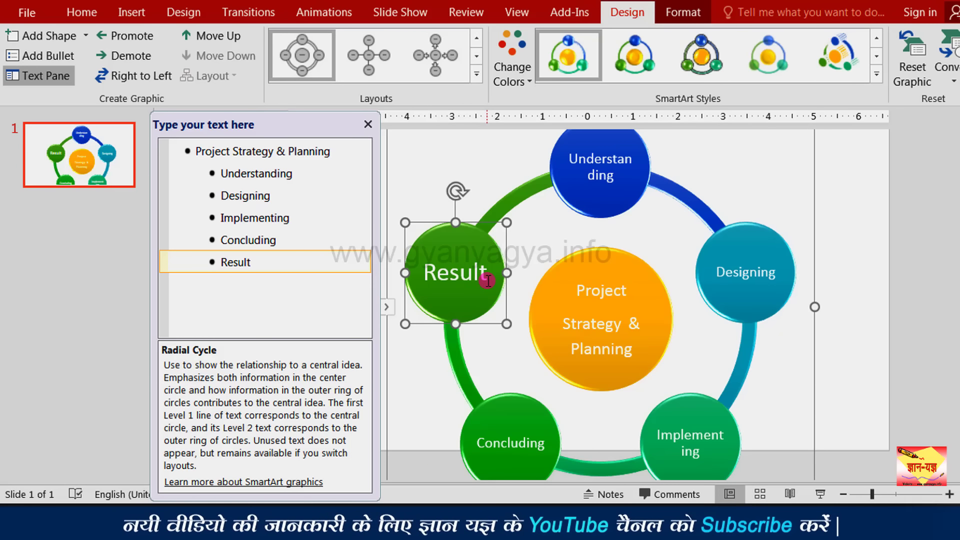
left_click(55, 59)
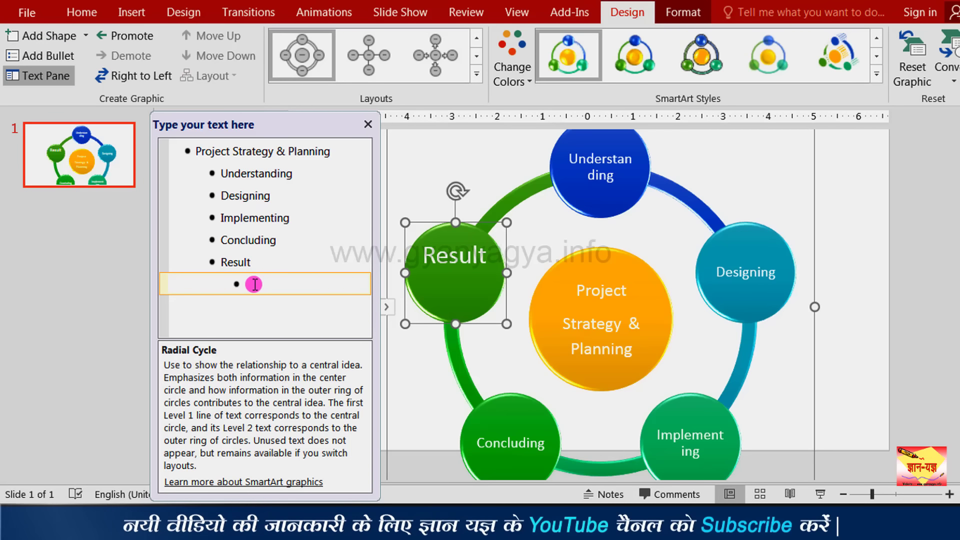
type("Part 1")
key("Return")
type("P")
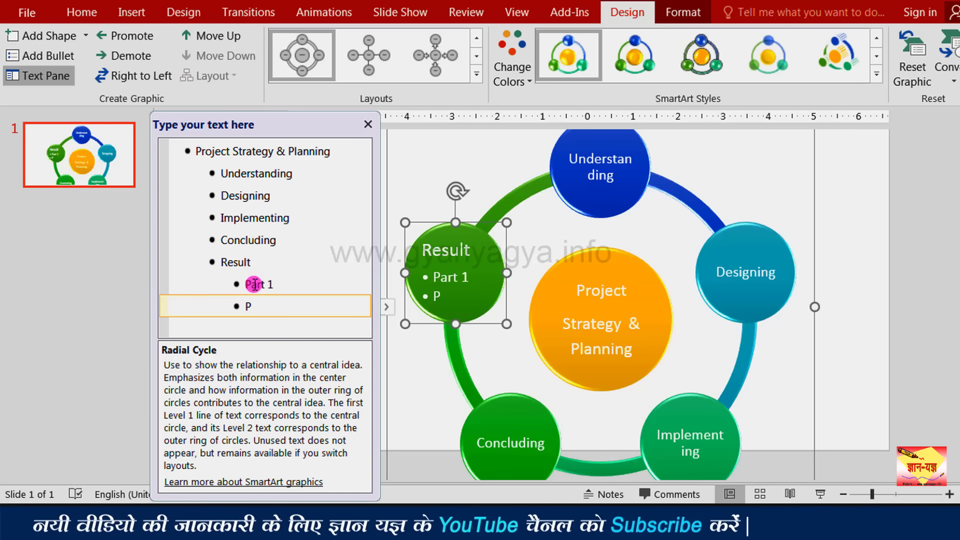
type("art 2")
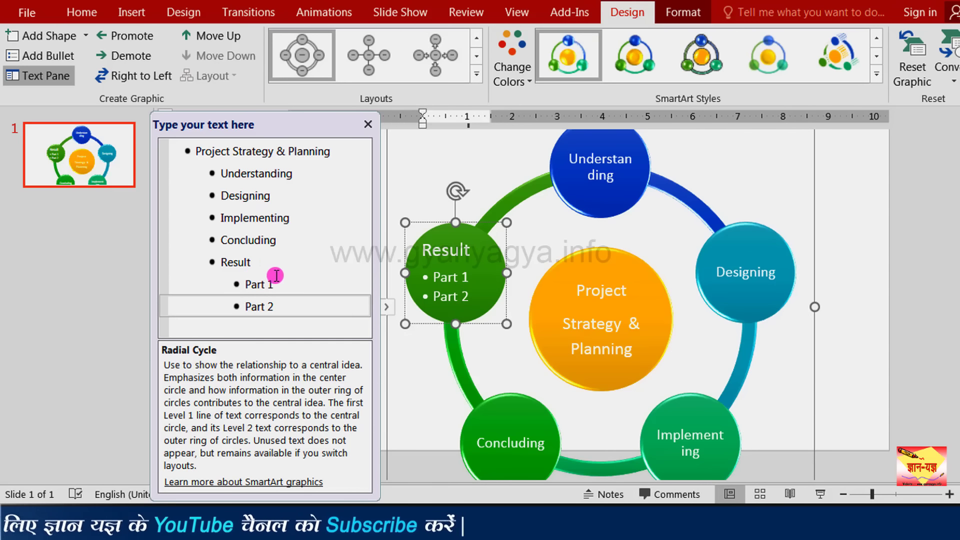
left_click(245, 265)
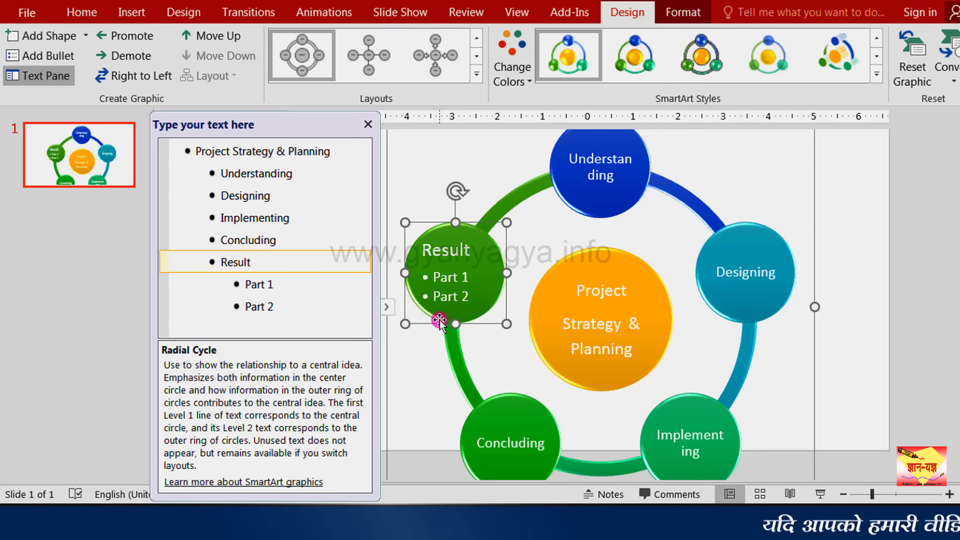
Demote and then promote the Part 2 line, then close the Text Pane
left_click(271, 305)
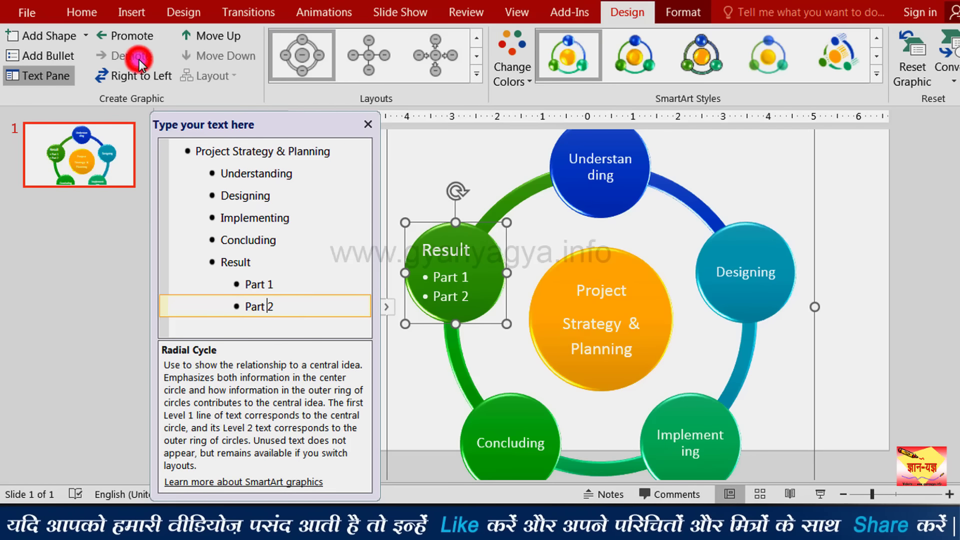
left_click(139, 60)
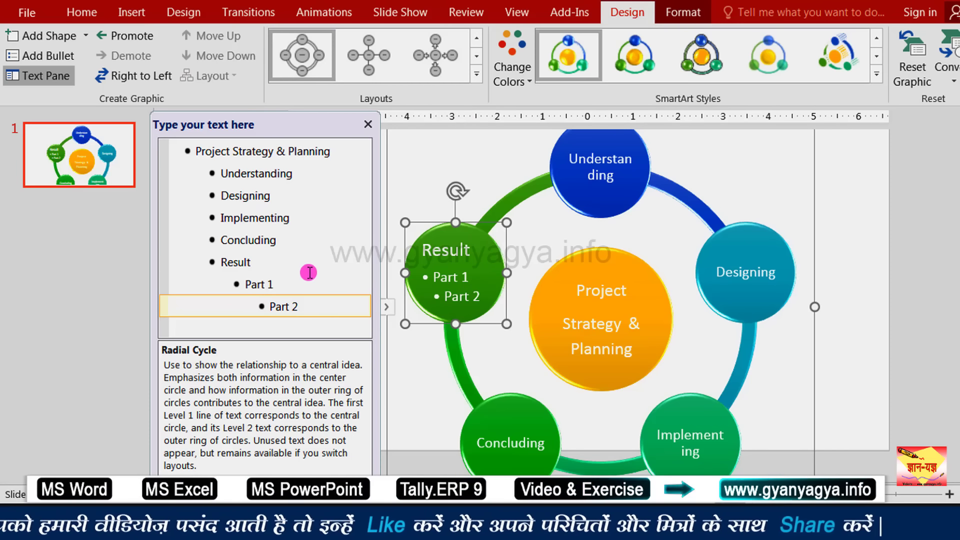
left_click(148, 35)
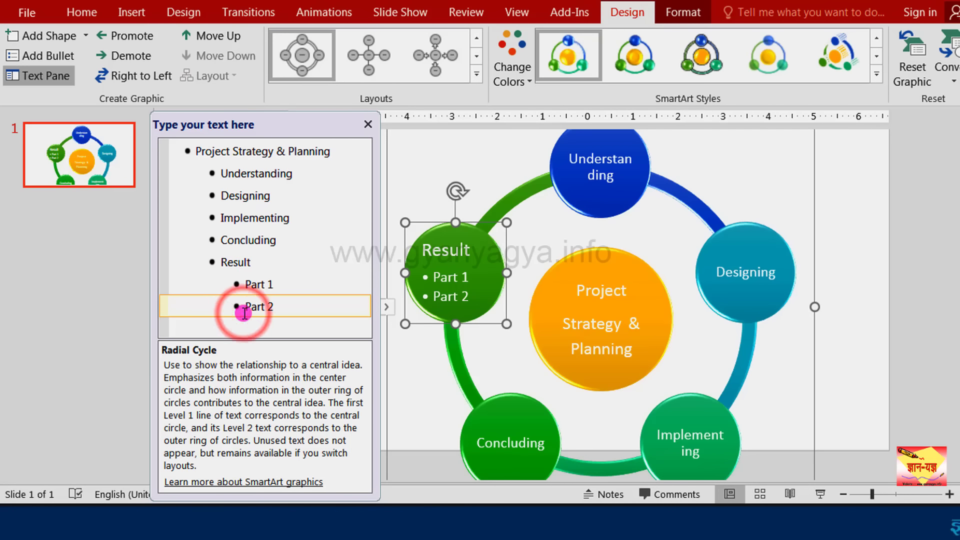
left_click(368, 124)
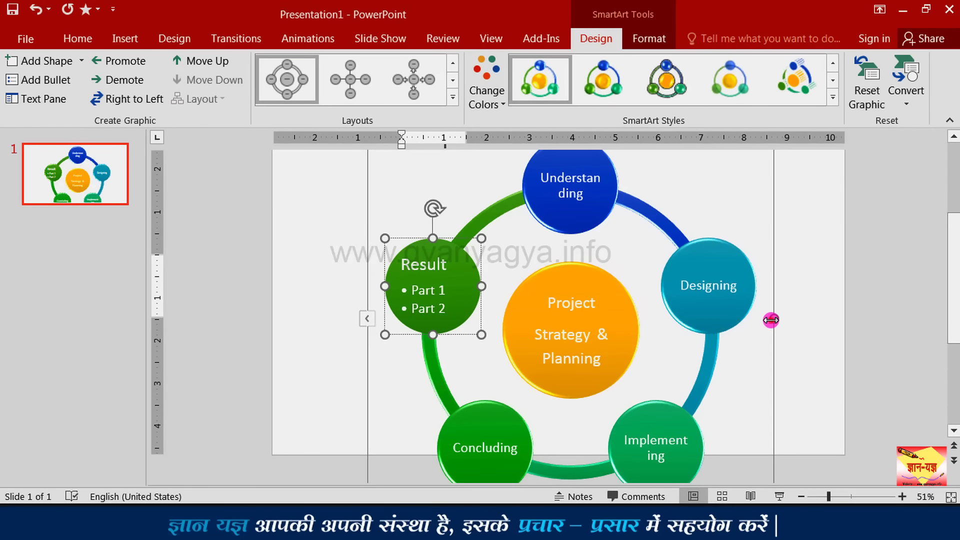
left_click_drag(771, 320, 767, 320)
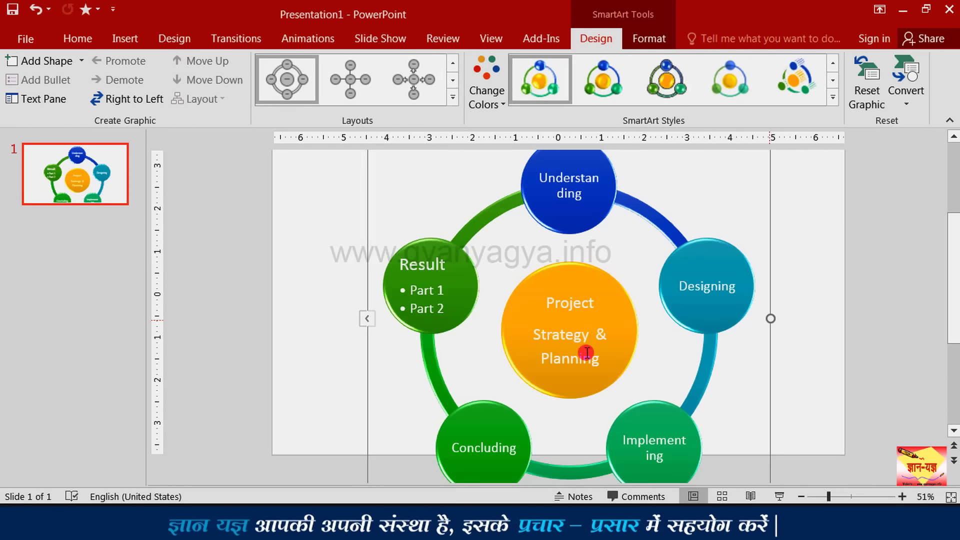
left_click(445, 285)
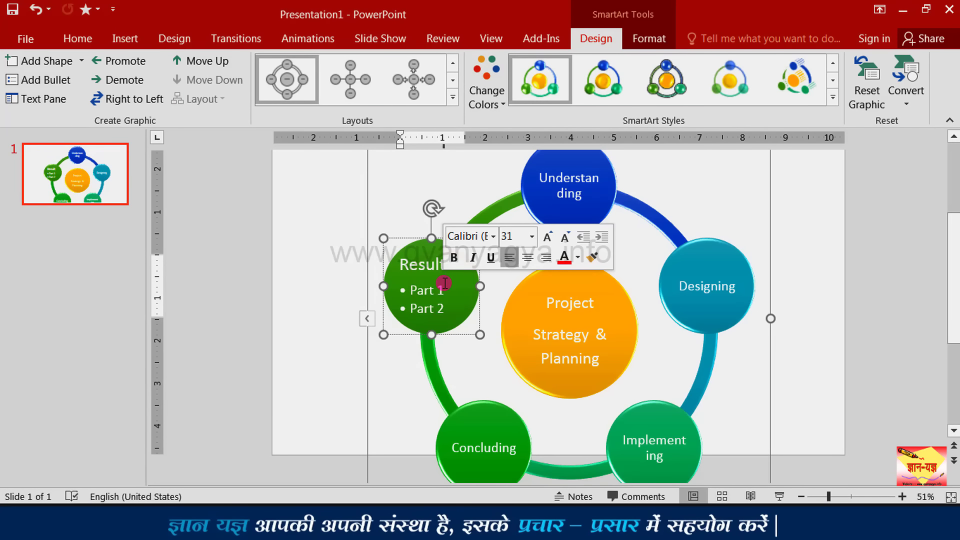
left_click(200, 61)
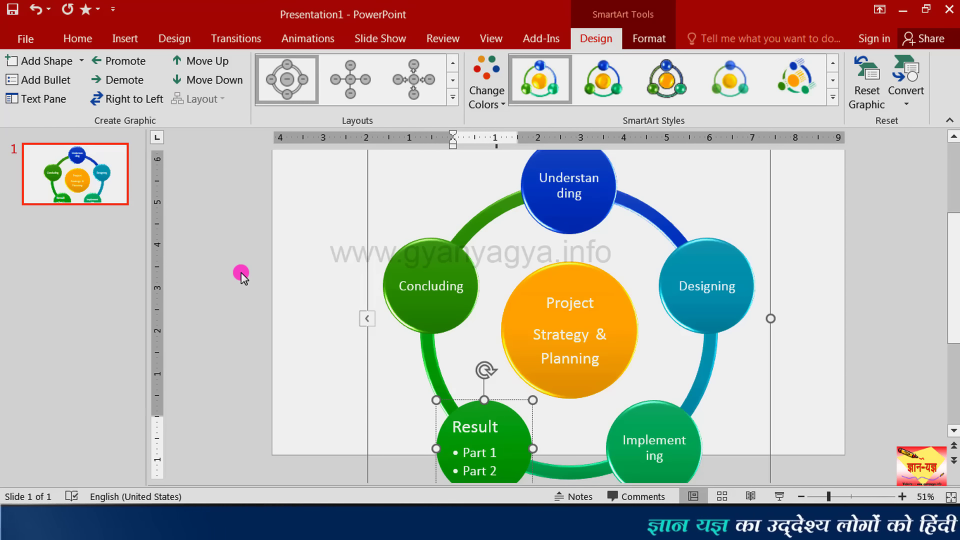
left_click(215, 81)
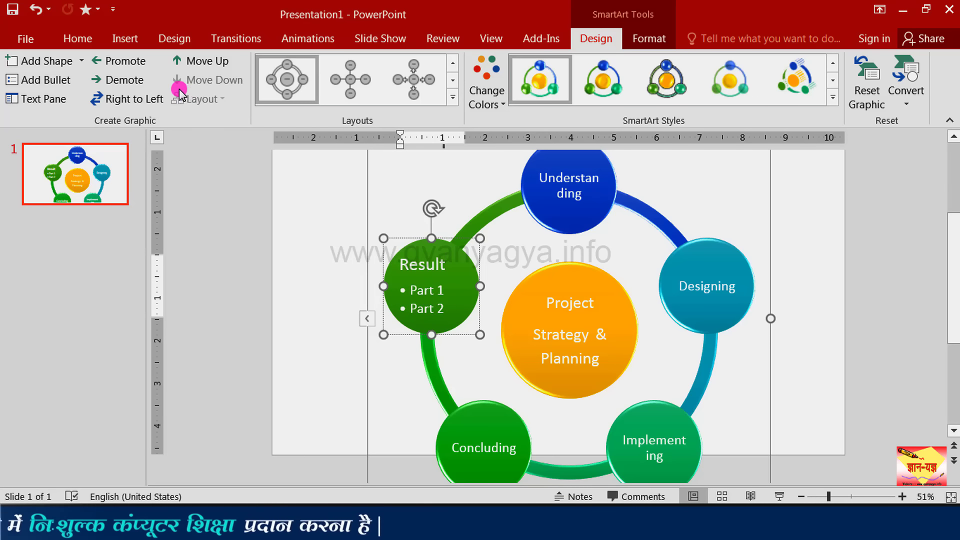
Switch the cycle's direction to Right to Left
left_click(155, 99)
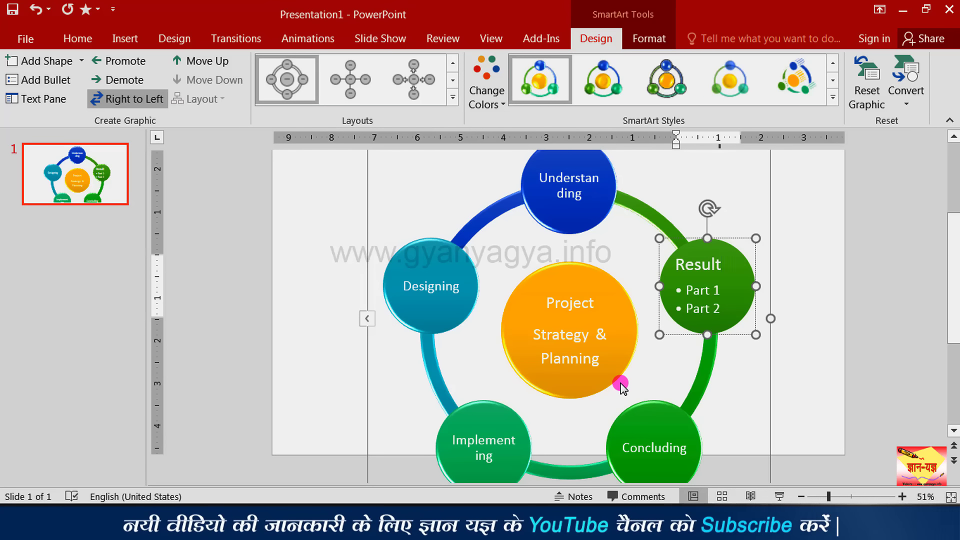
Reset the SmartArt graphic to its default plain blue formatting
left_click(867, 98)
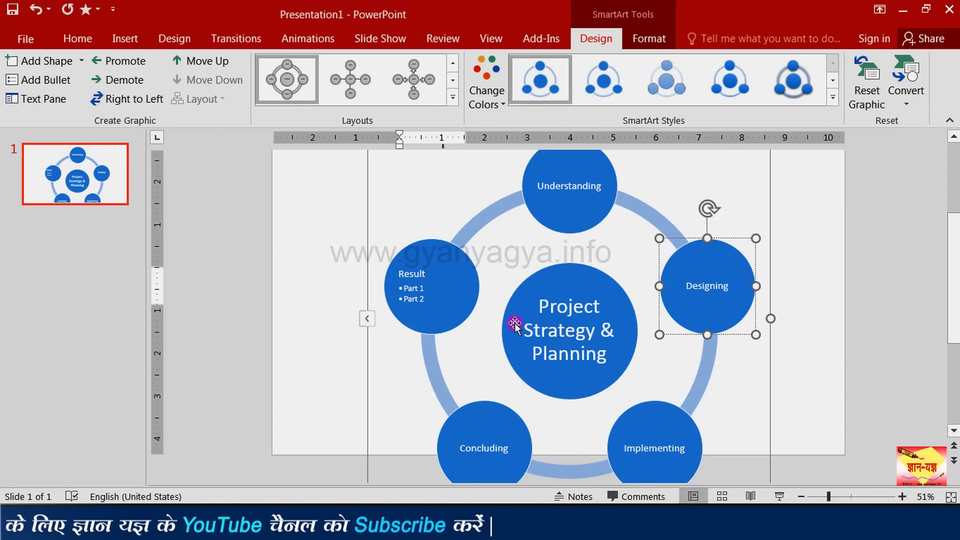
left_click(670, 354)
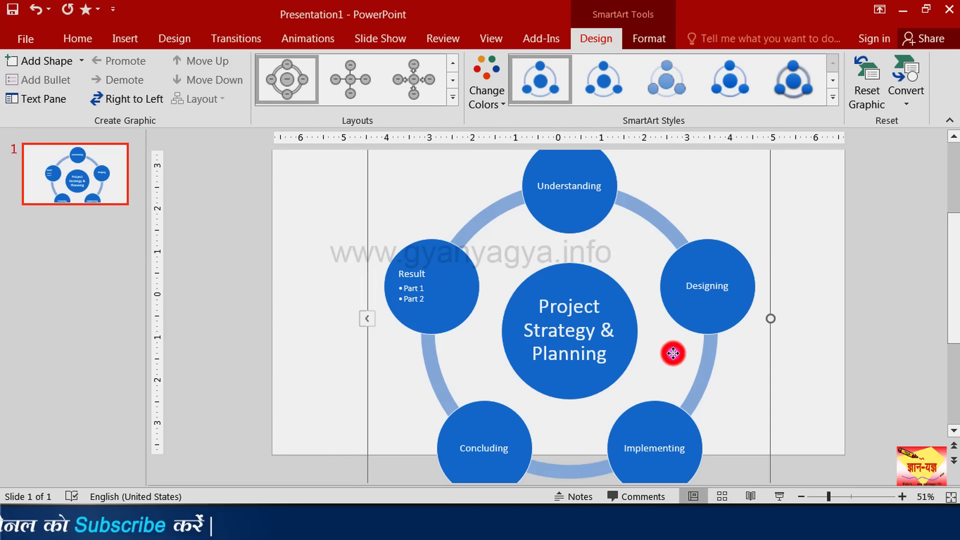